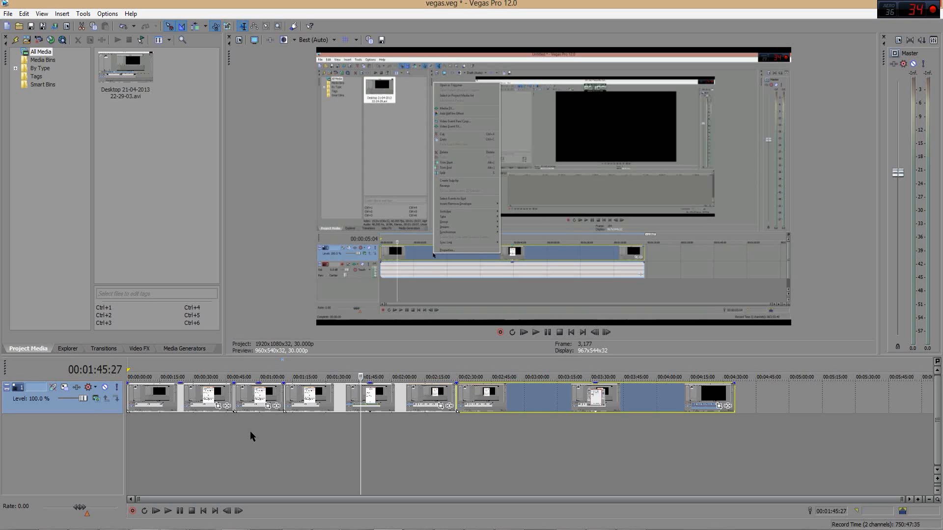
Open the project's video properties and set the frame size to 1920 wide by 1080 high.
click(240, 40)
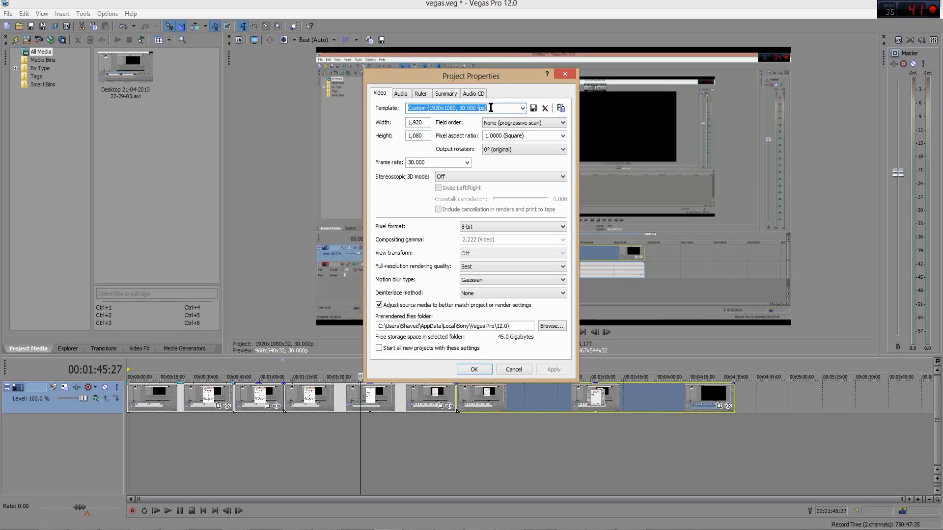
double_click(425, 123)
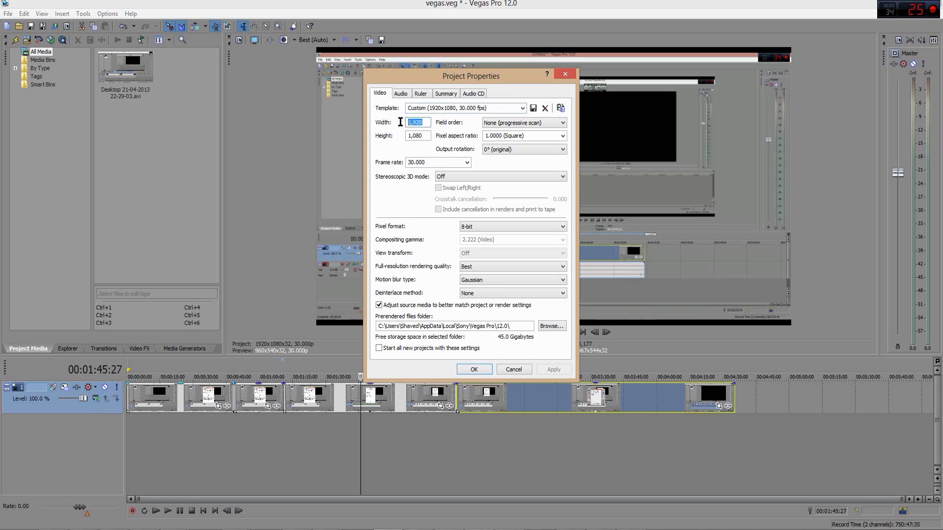
text(1920)
key(Tab)
text(1)
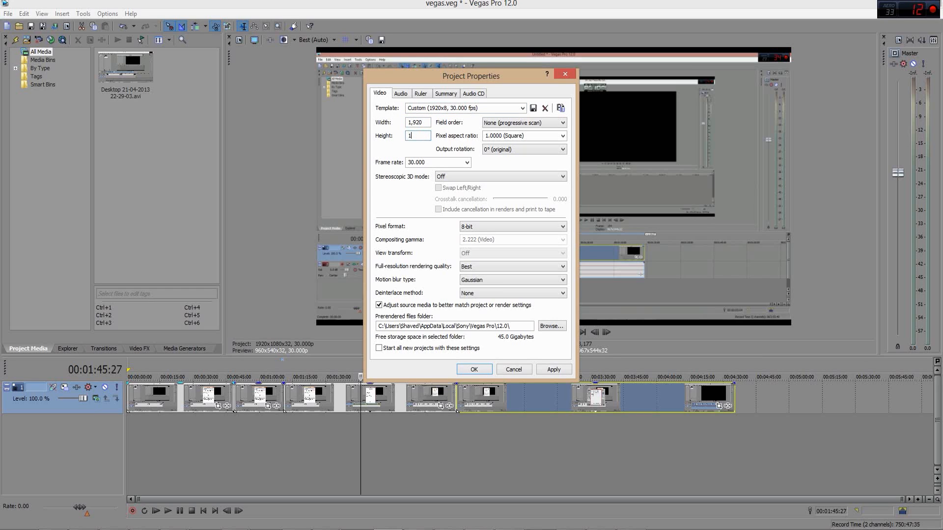
text(080)
Set the field order to None (progressive scan) and the frame rate to 30, with the 1.0000 (Square) pixel aspect ratio.
click(520, 121)
click(529, 131)
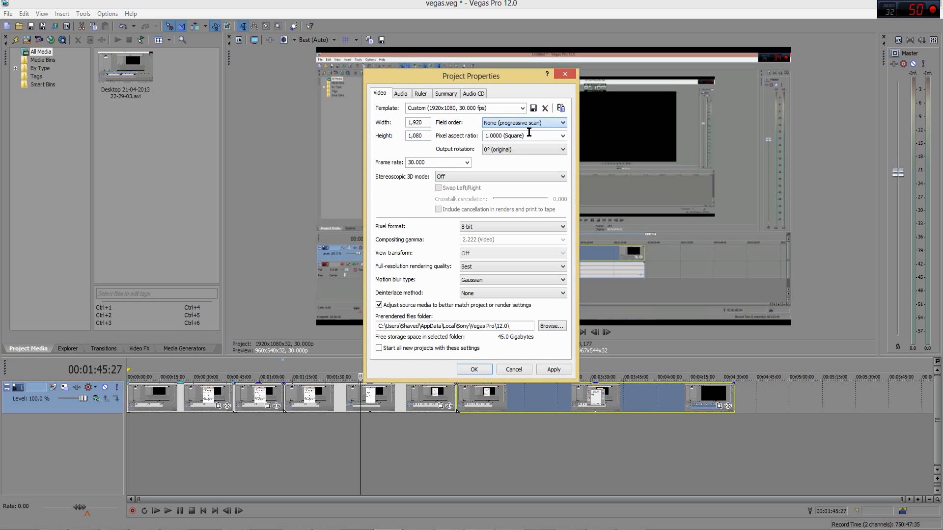
click(533, 136)
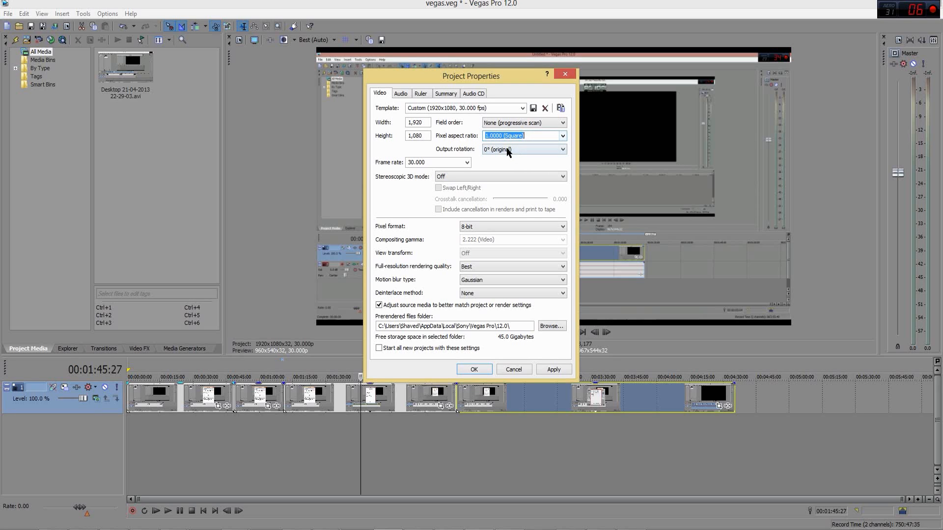
click(416, 162)
text(30)
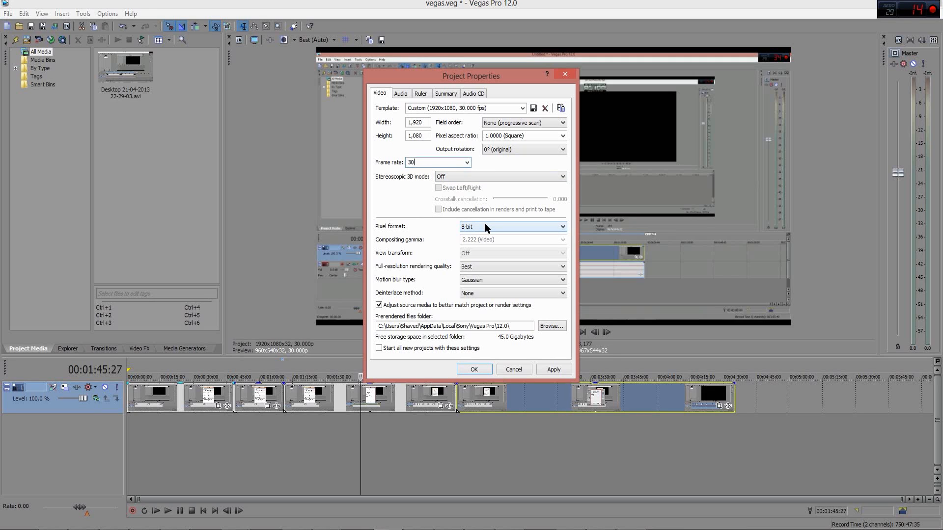
Choose Best rendering quality, Gaussian motion blur and no deinterlacing, and apply the settings as the default for all new projects.
click(490, 266)
click(491, 266)
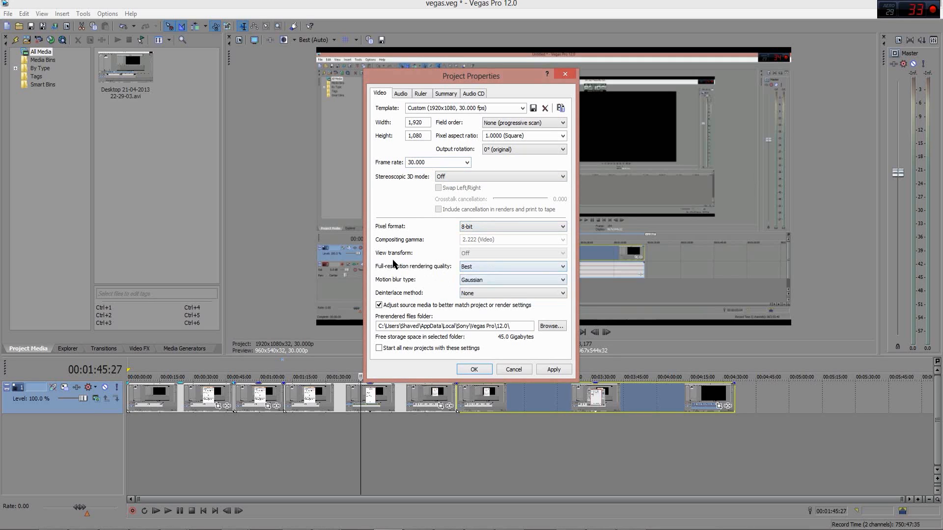
click(481, 280)
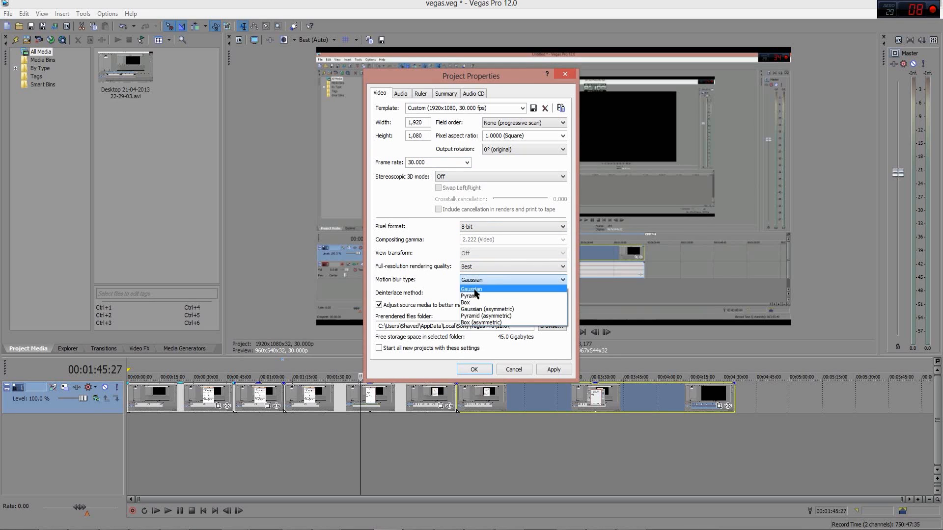
click(474, 290)
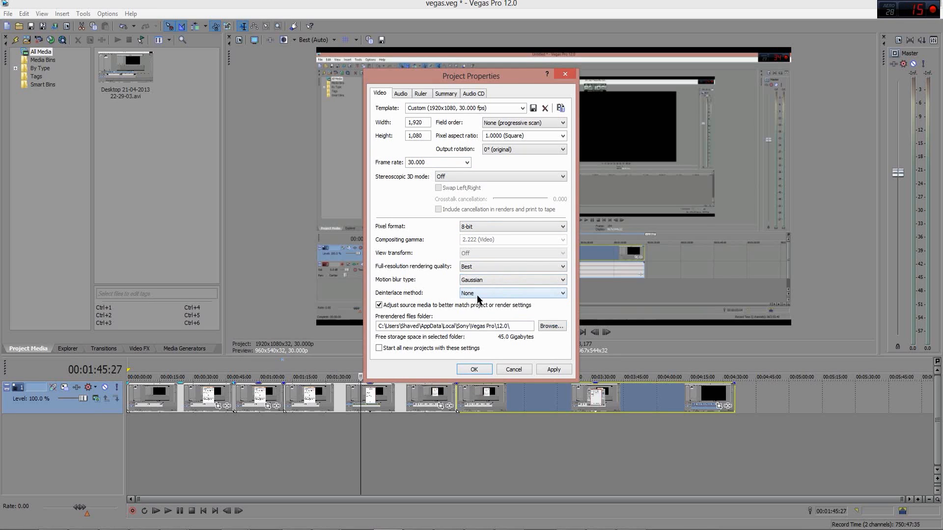
click(477, 296)
click(479, 300)
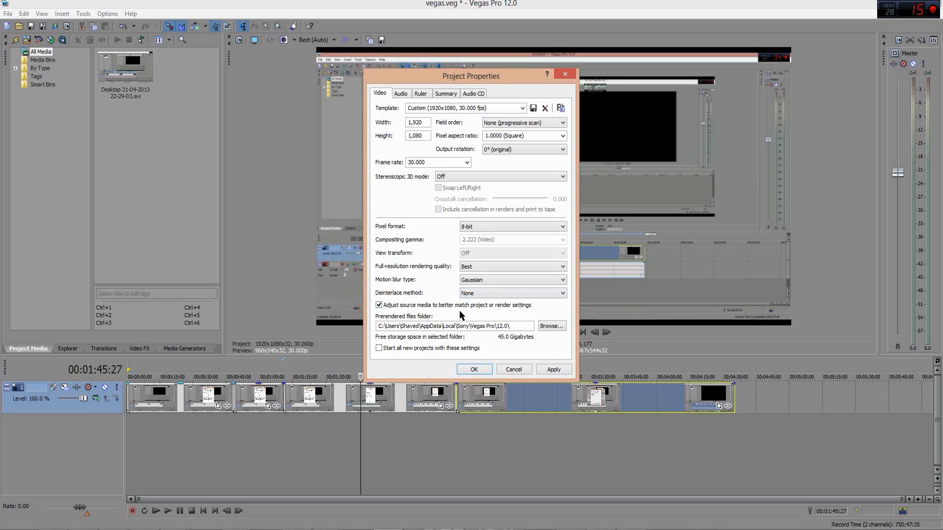
click(379, 348)
click(556, 370)
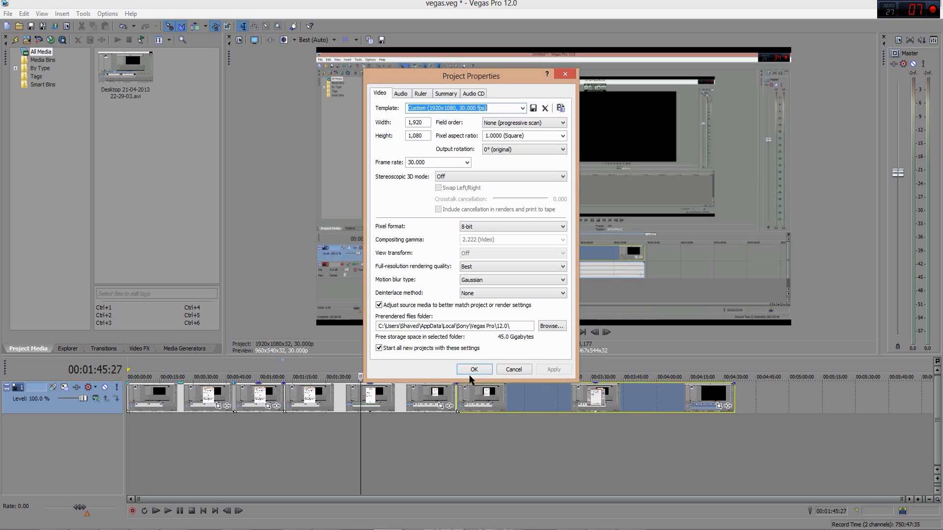
Set the project's audio sample rate to 44,100 Hz and apply the audio settings.
click(401, 94)
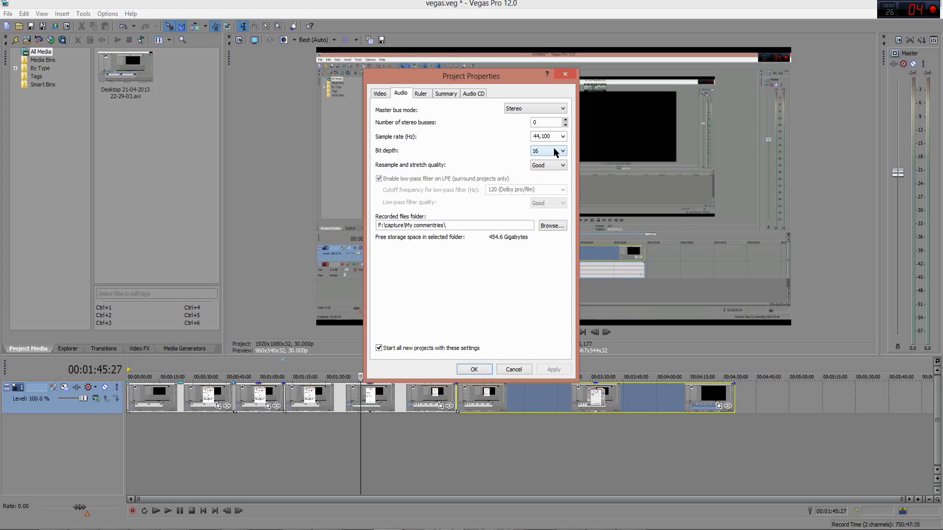
click(562, 137)
click(567, 136)
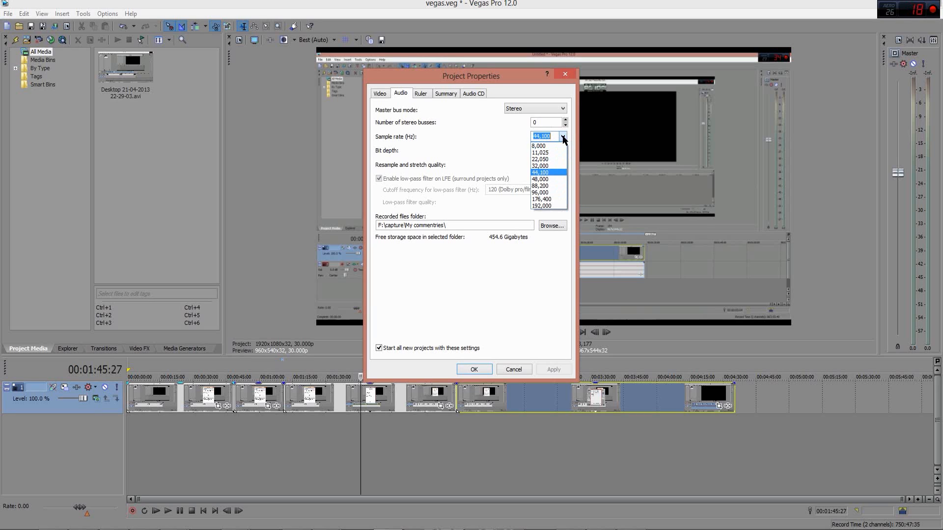
click(541, 172)
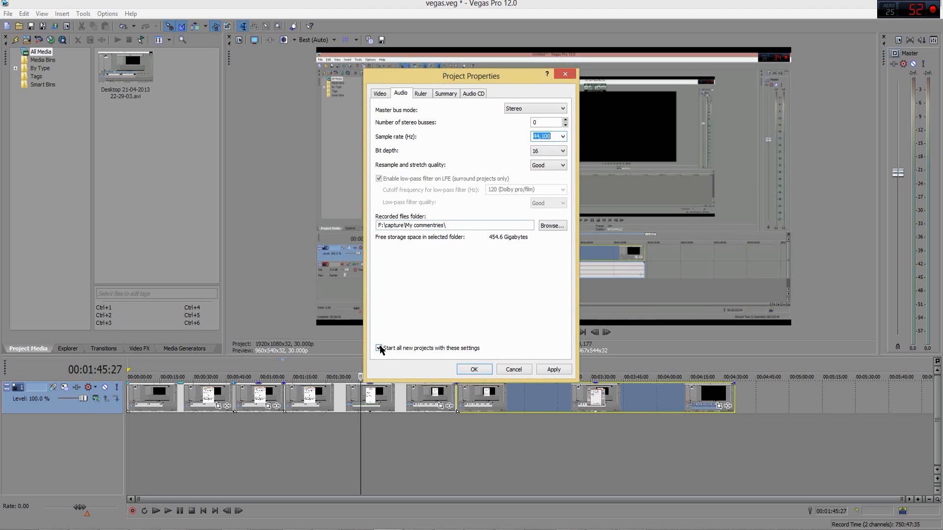
click(554, 370)
Save the project's current video settings as a template and accept the project properties.
click(380, 94)
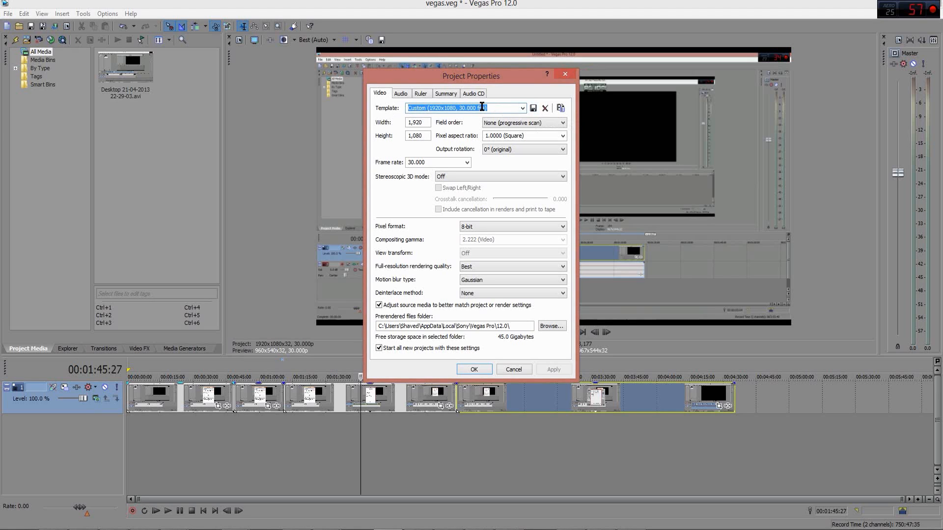
click(533, 109)
click(474, 369)
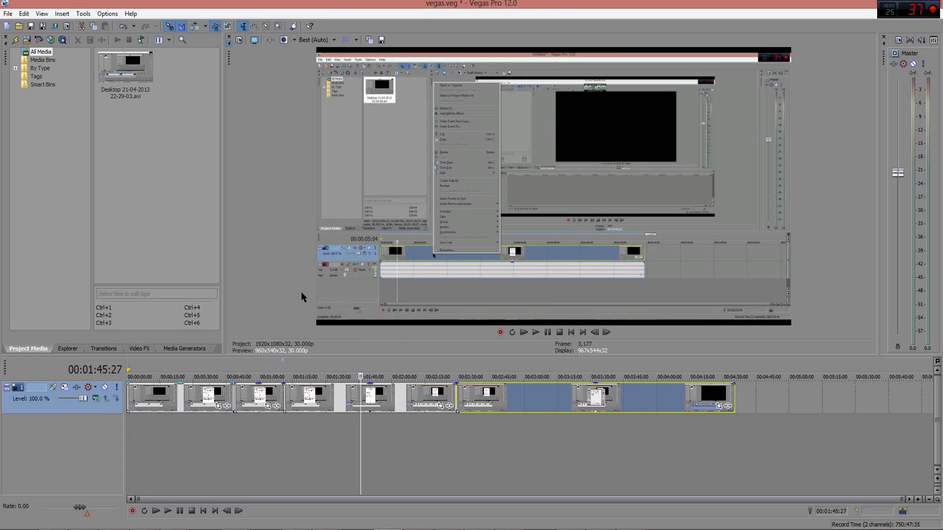
Disable resampling and turn off Maintain aspect ratio for the first clip on the timeline.
right_click(139, 400)
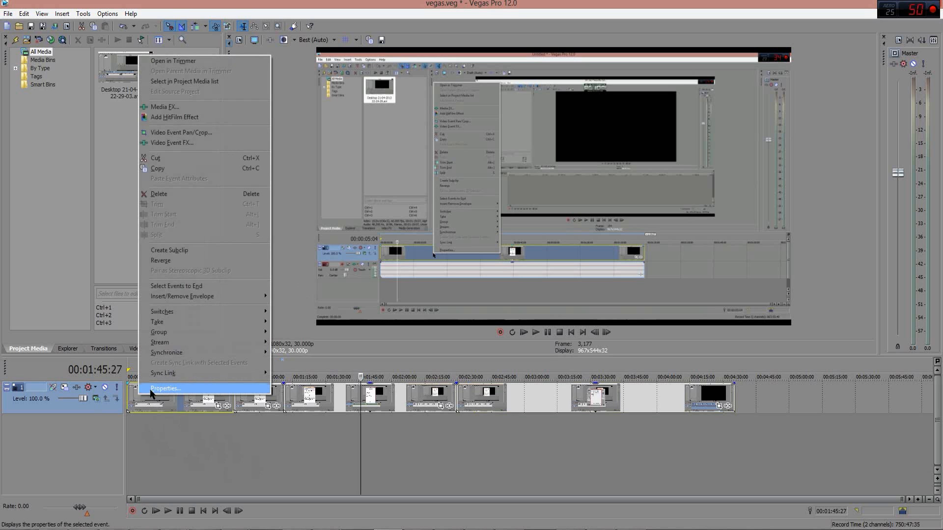
click(163, 449)
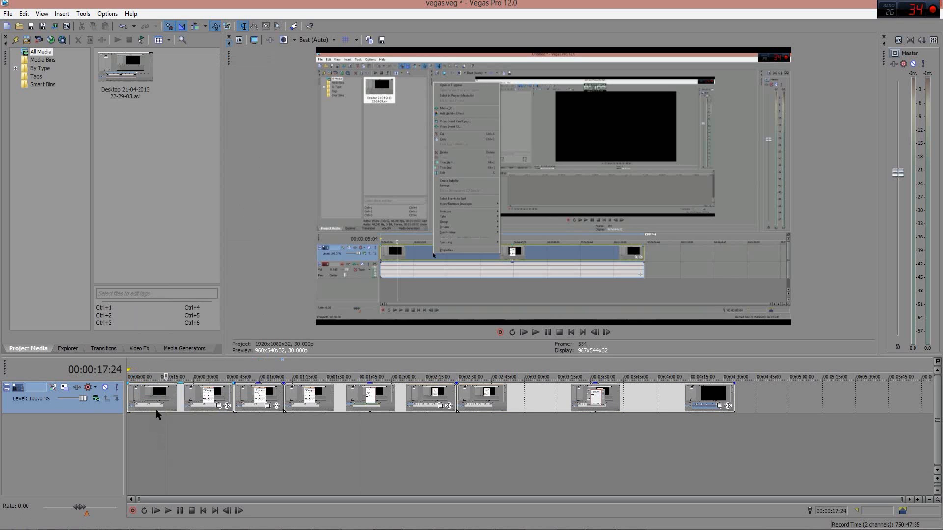
right_click(155, 409)
click(178, 389)
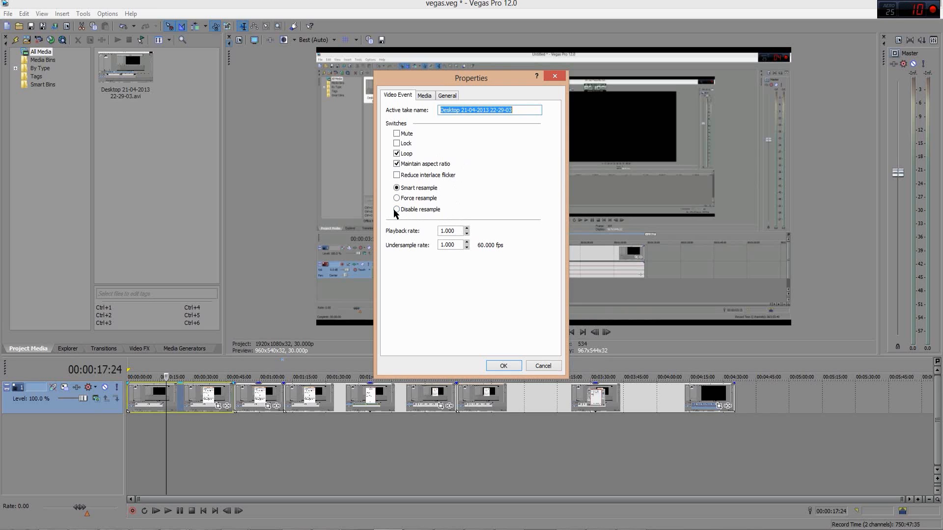
click(420, 210)
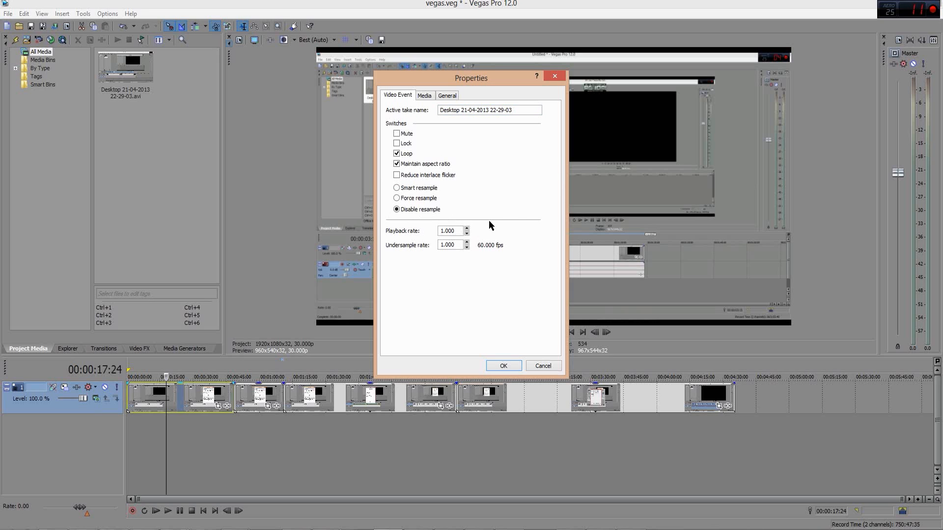
click(397, 164)
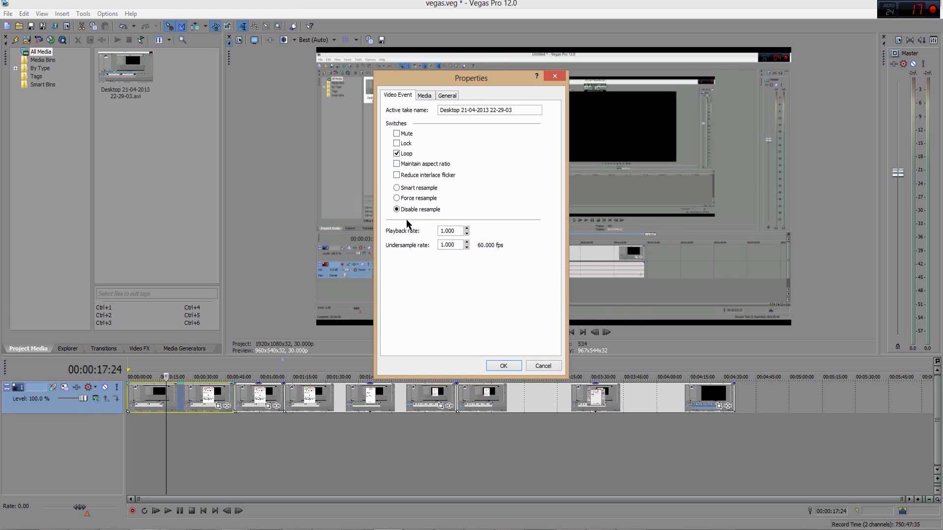
click(504, 366)
Review the resample and aspect ratio switches in the properties of each of the first three timeline clips.
right_click(180, 402)
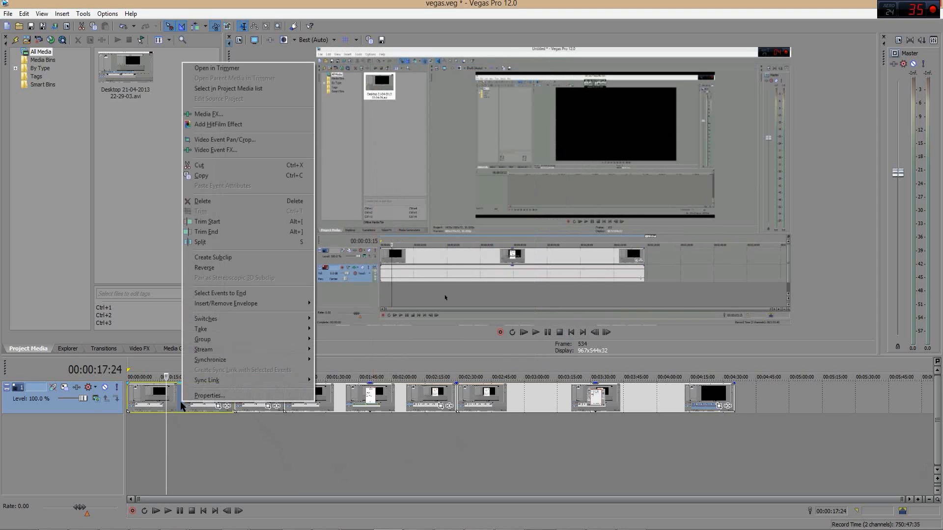
click(202, 394)
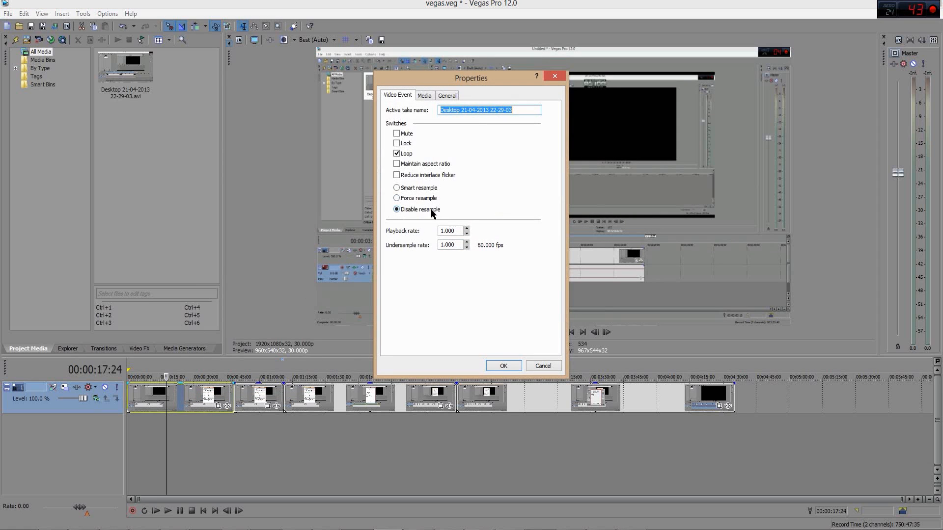
click(501, 366)
right_click(259, 401)
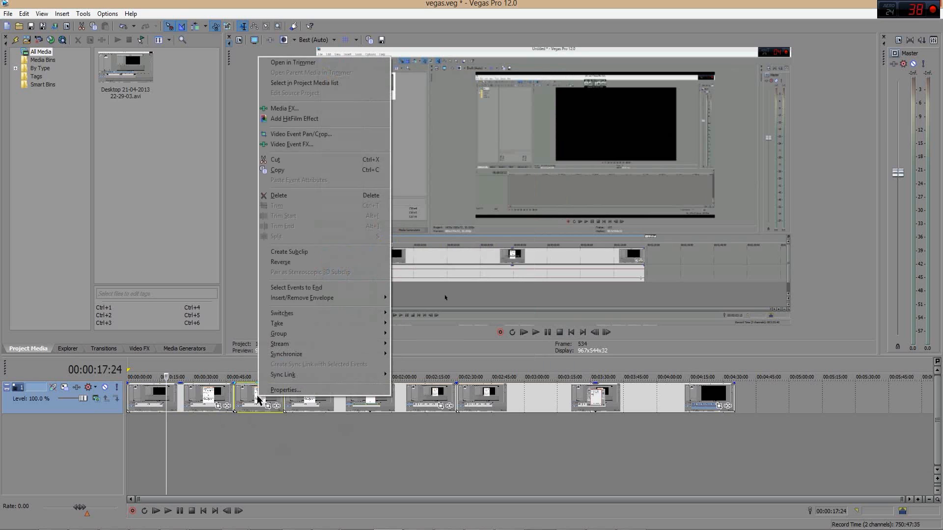
click(267, 393)
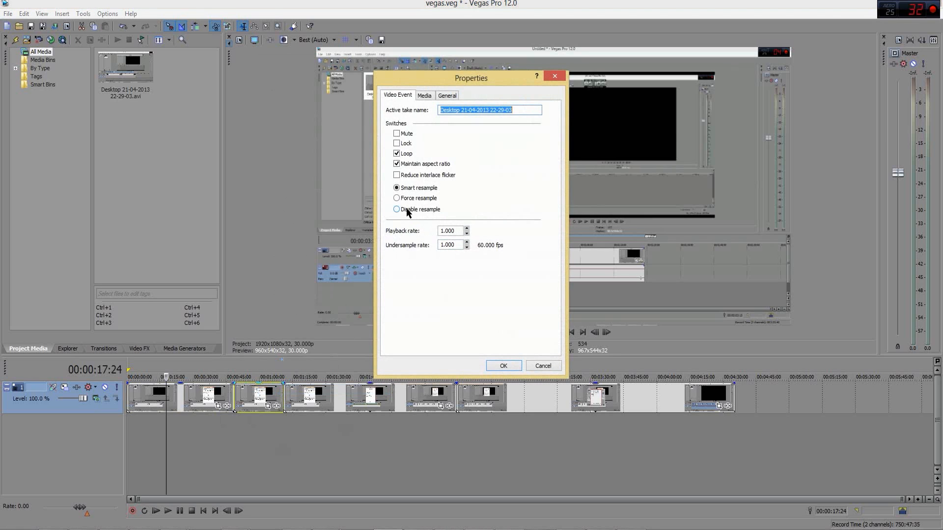
click(503, 366)
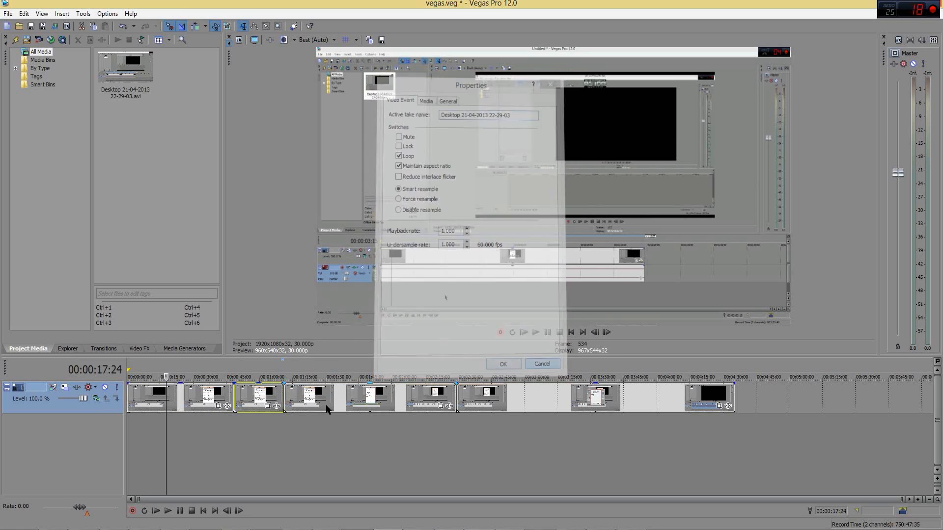
click(317, 409)
right_click(317, 409)
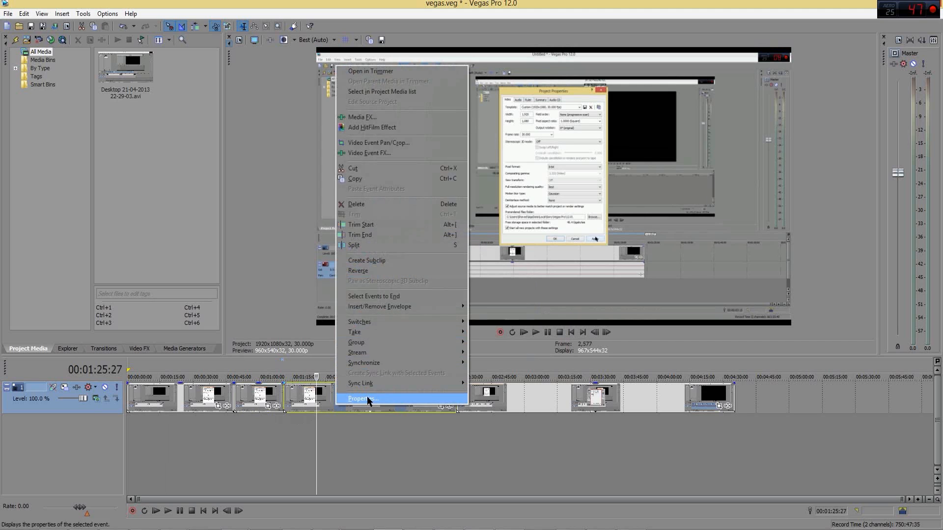
click(368, 395)
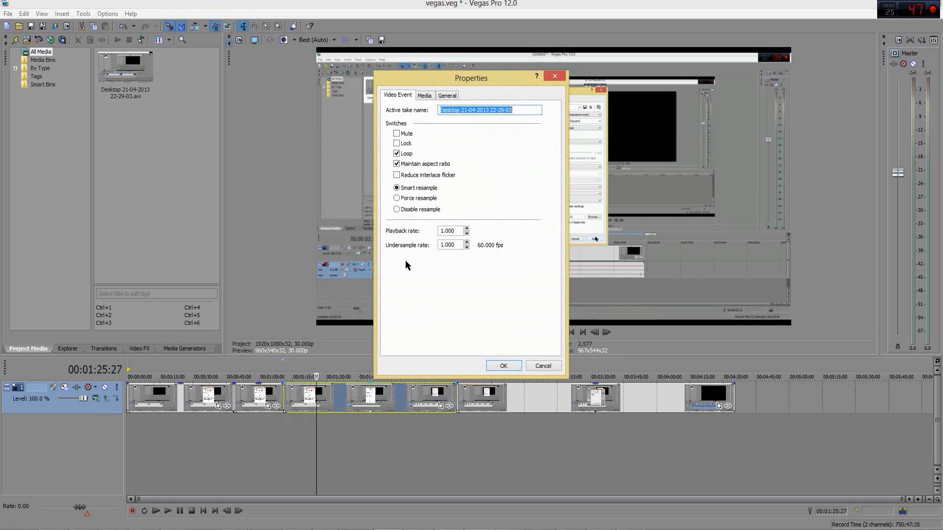
click(543, 366)
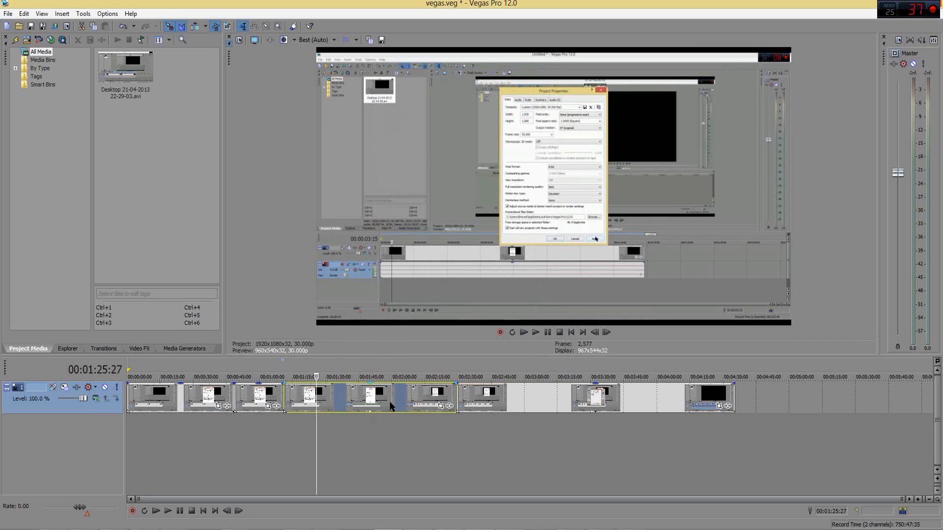
Split the last timeline clip at seven points between about 00:02:58 and 00:04:06.
click(546, 415)
key(s)
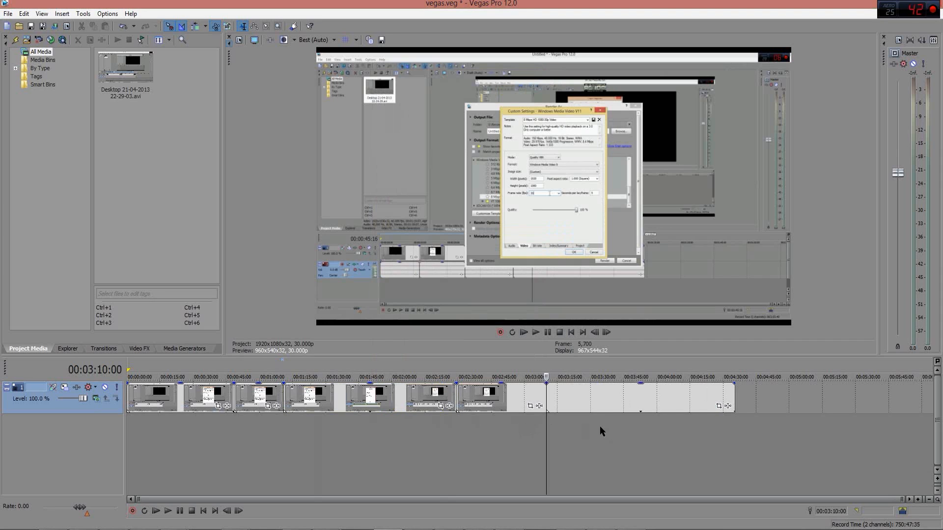
click(582, 417)
key(s)
click(603, 419)
key(s)
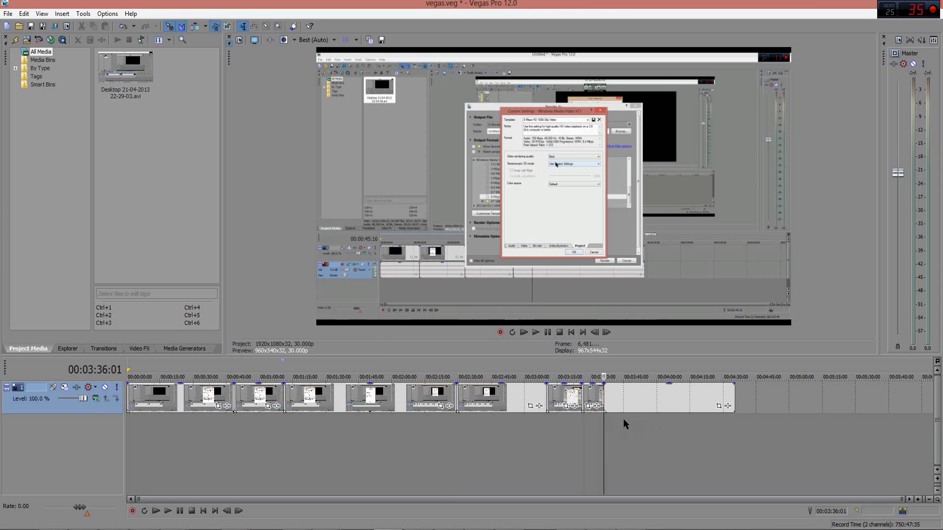
click(624, 419)
key(s)
click(645, 416)
key(s)
click(671, 419)
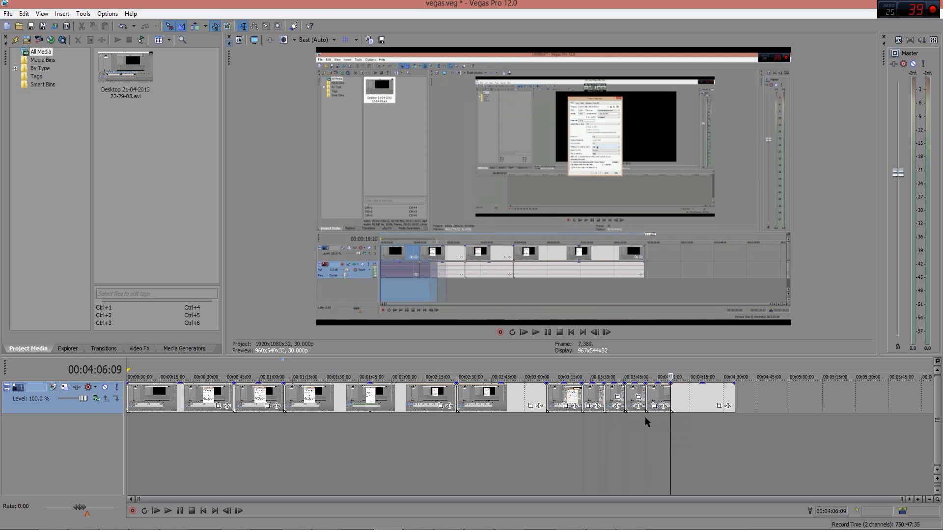
key(s)
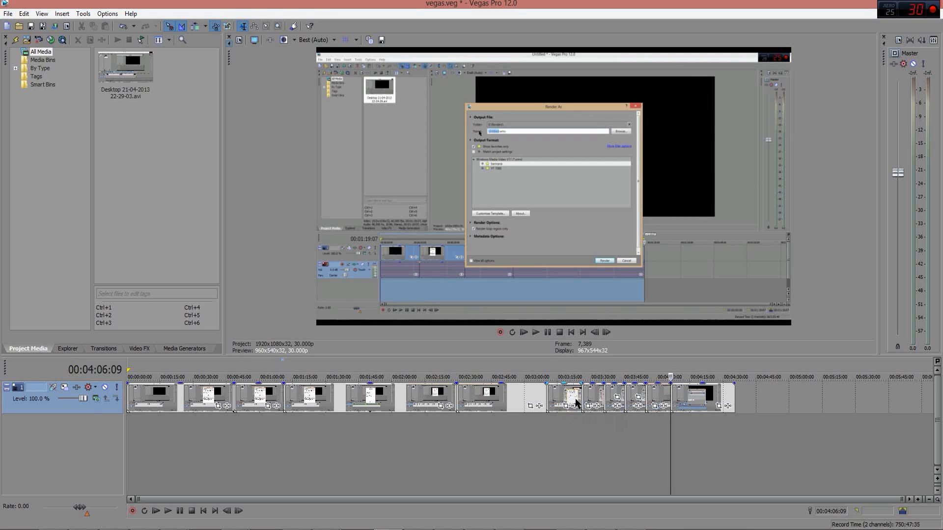
click(521, 417)
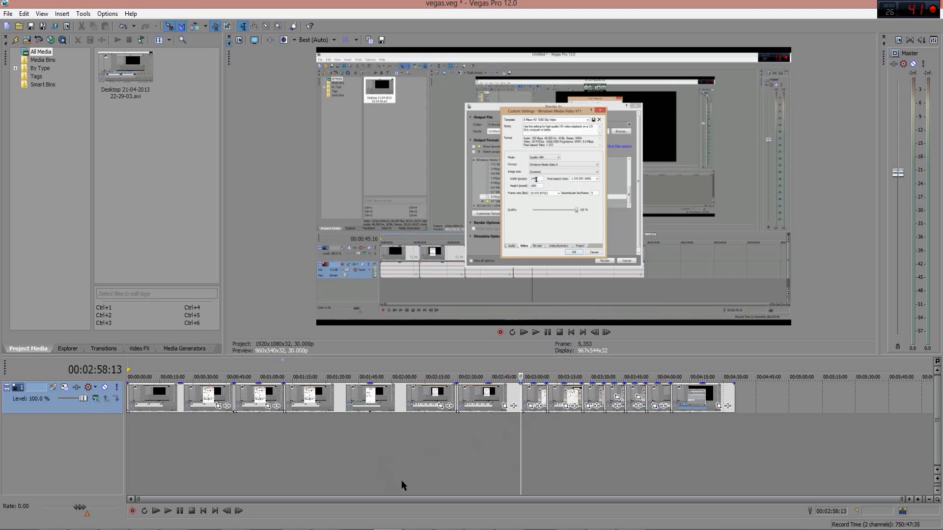
Disable resampling for the clip starting at about 00:02:58 on the timeline.
right_click(528, 400)
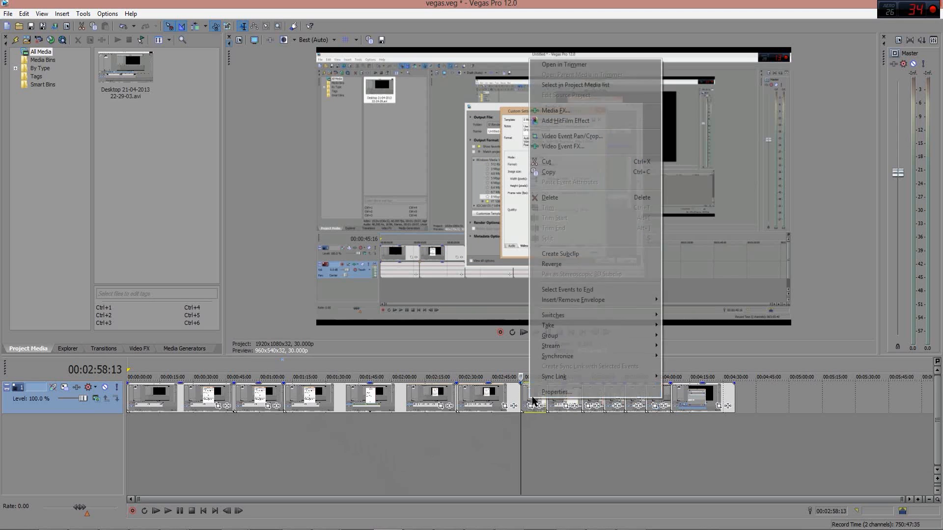
click(538, 388)
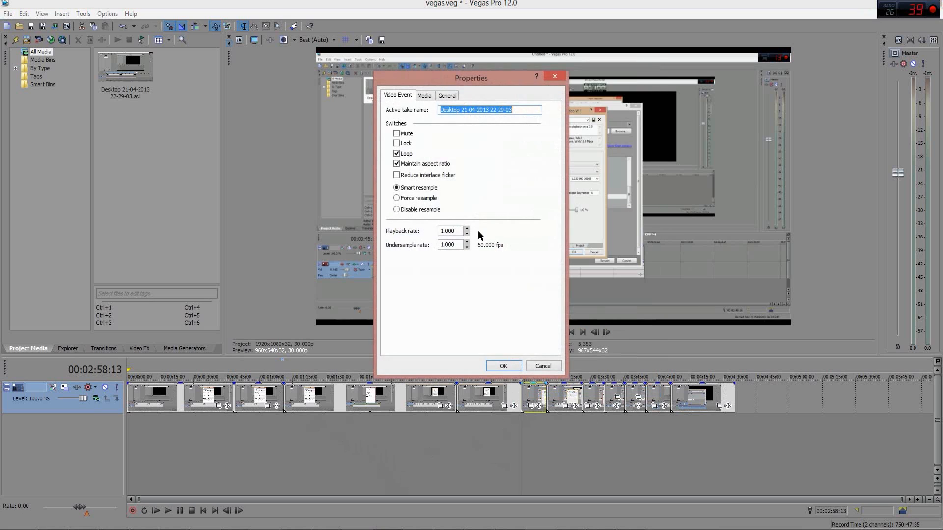
click(419, 210)
click(502, 365)
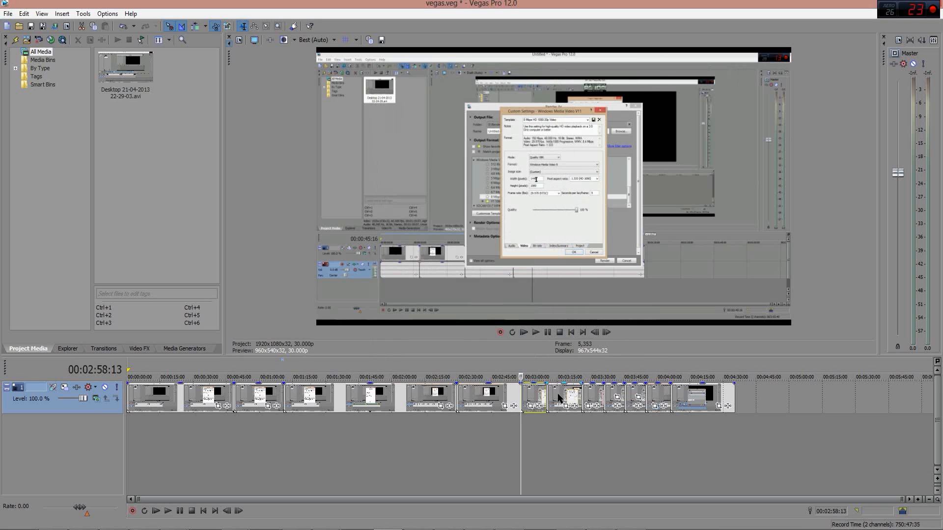
click(558, 398)
click(524, 439)
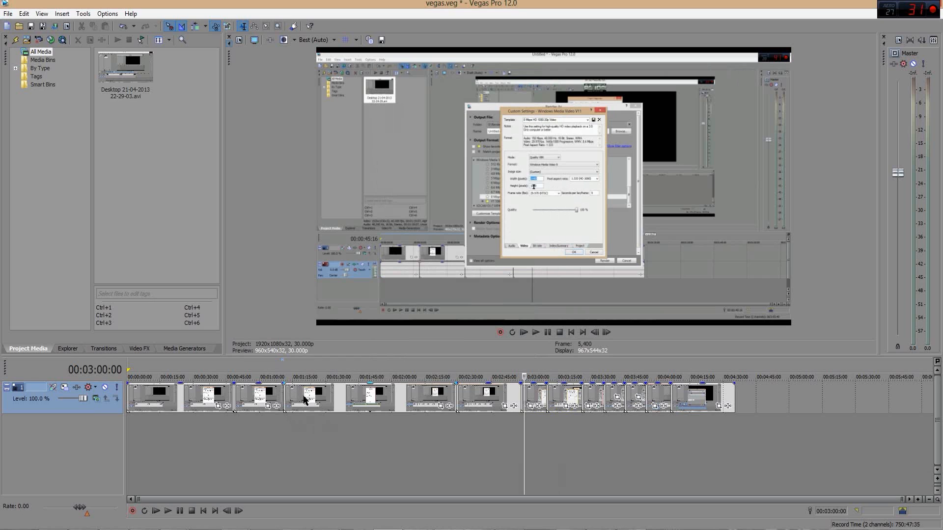
Copy the first clip on the timeline as the source for event attributes.
click(146, 400)
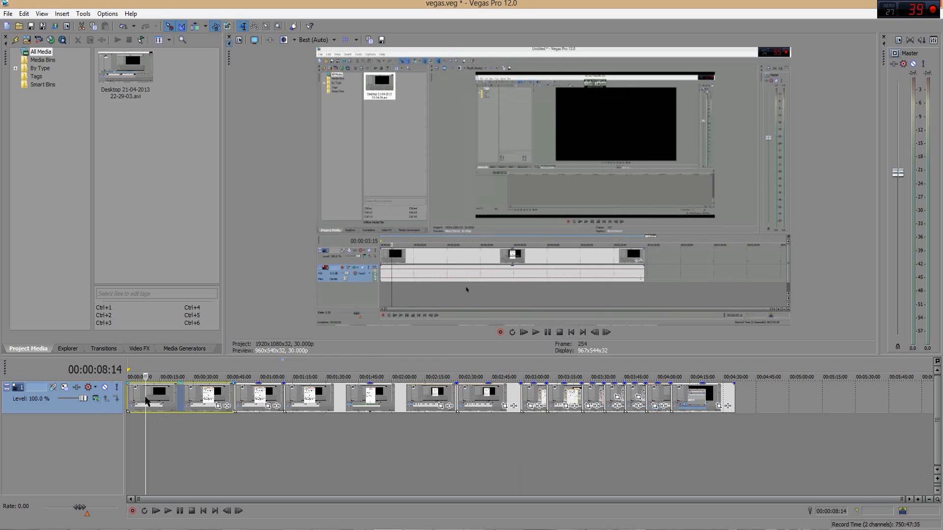
right_click(146, 400)
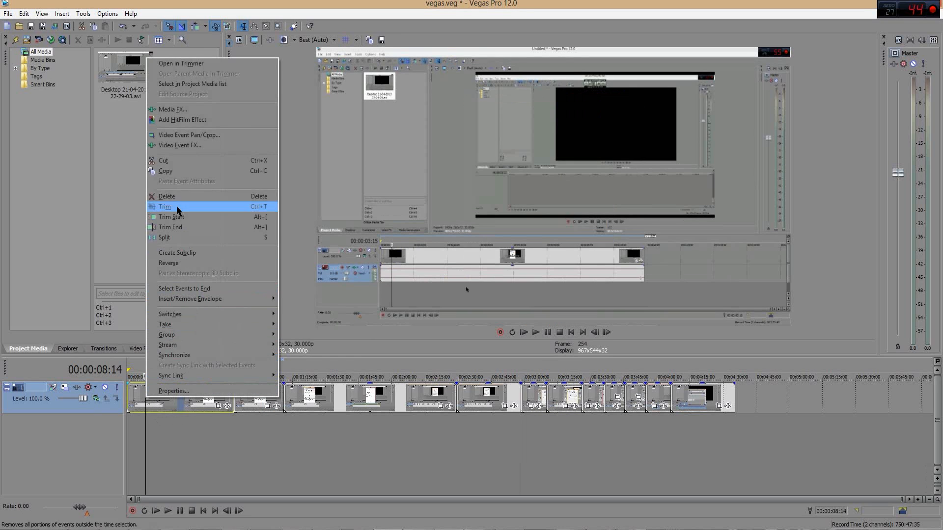
click(167, 171)
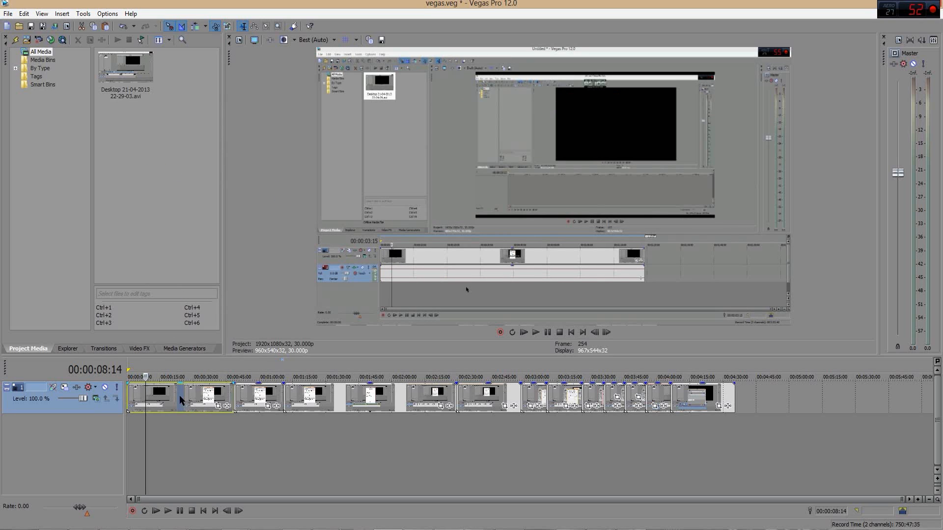
Add all the other timeline clips to the selection and try to paste the first clip's event attributes onto them.
ctrl+click(248, 400)
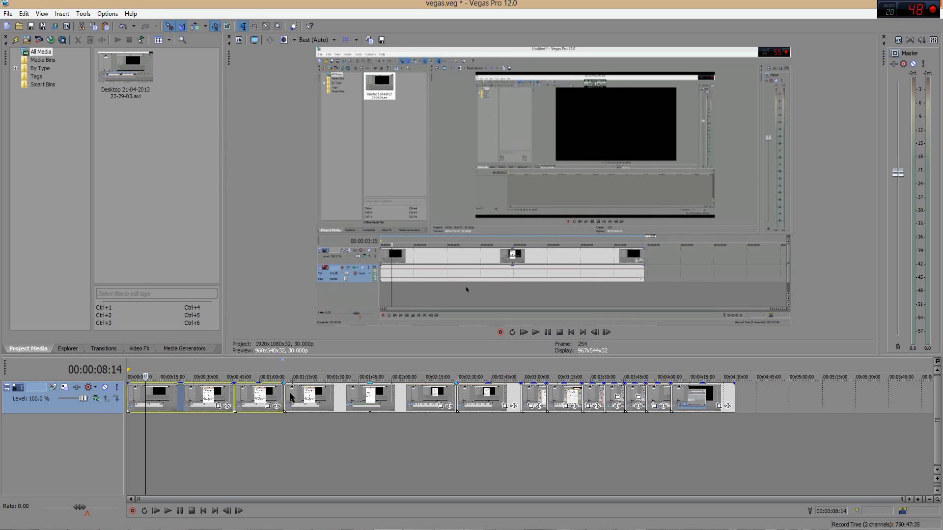
ctrl+click(324, 396)
ctrl+click(484, 399)
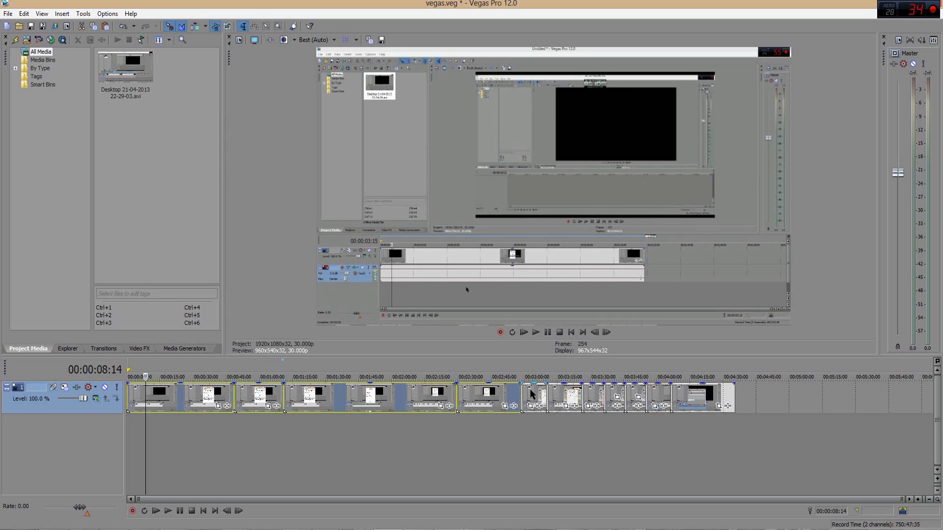
ctrl+click(562, 396)
ctrl+click(593, 396)
ctrl+click(617, 398)
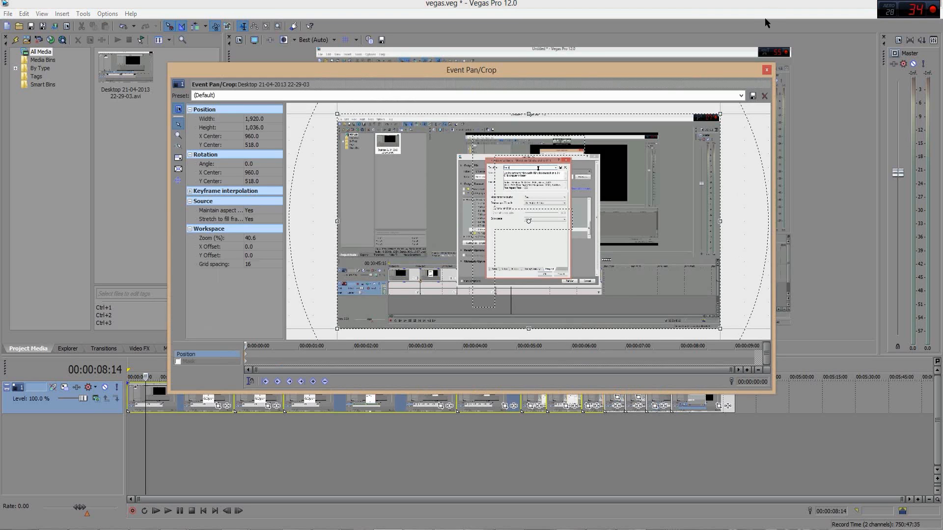
click(766, 69)
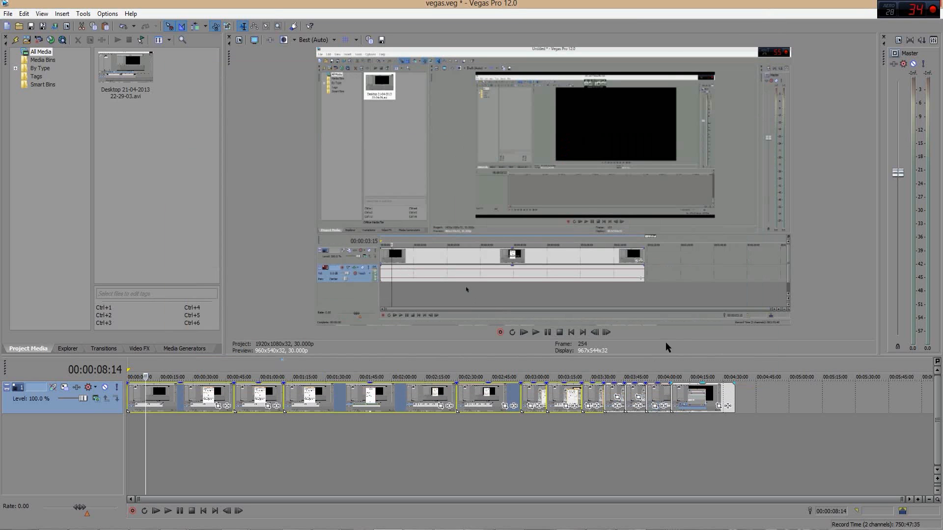
ctrl+click(617, 391)
ctrl+click(639, 395)
ctrl+click(664, 392)
ctrl+click(701, 396)
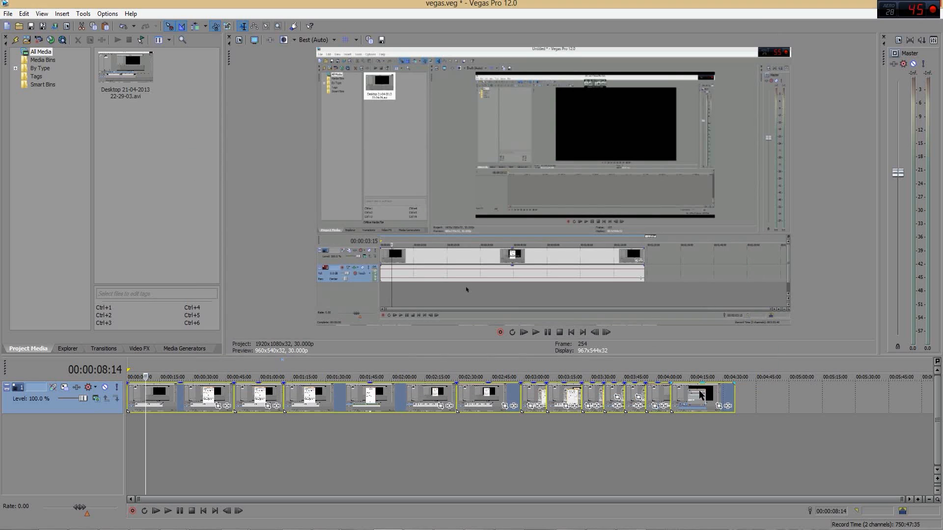
right_click(701, 396)
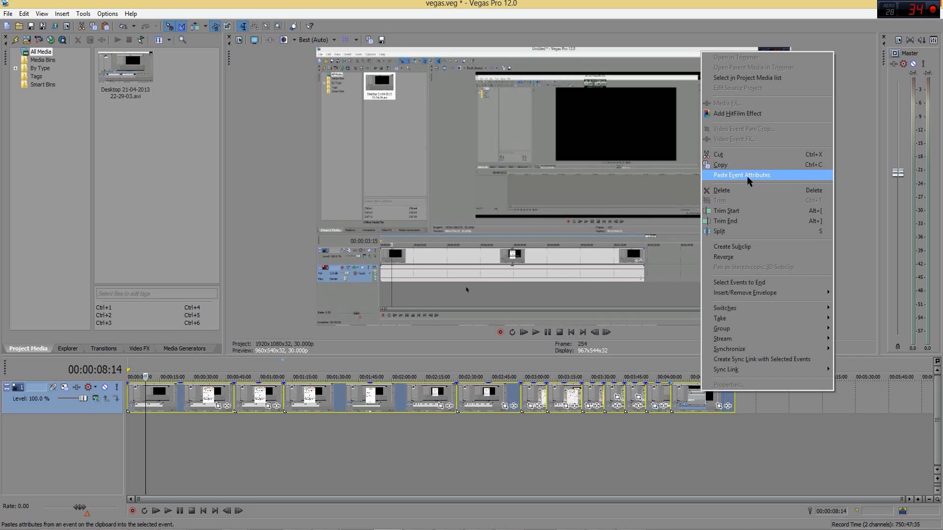
click(554, 482)
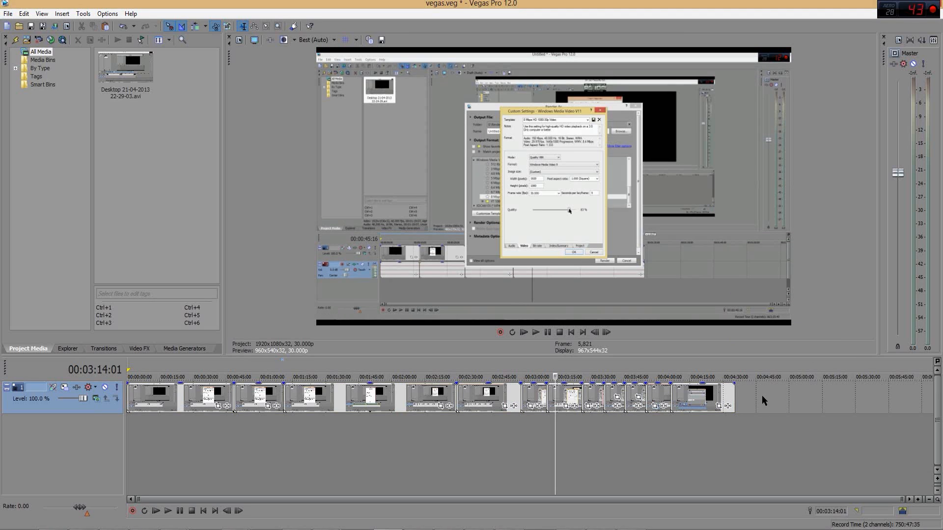
Select every clip on the timeline with the Selection Edit Tool and disable resampling for all of them.
key(ctrl+d)
key(ctrl+d)
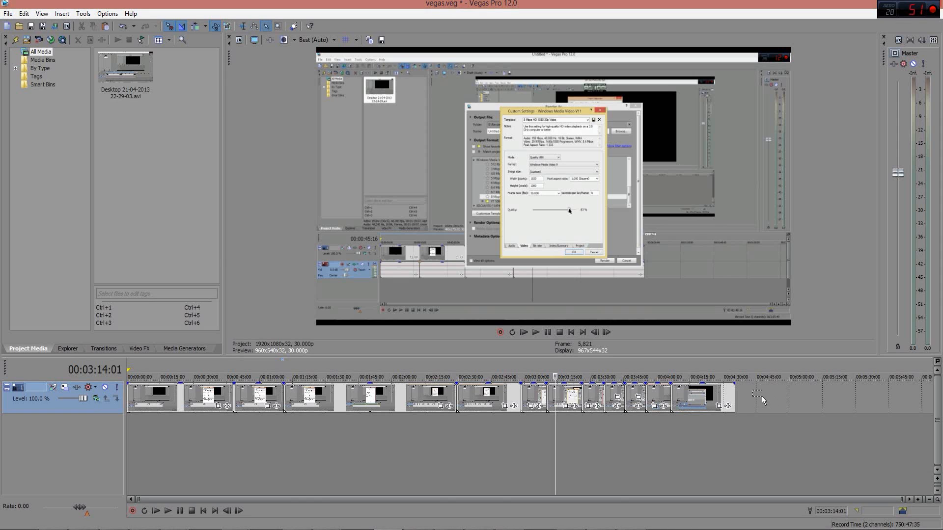
drag(761, 397, 149, 400)
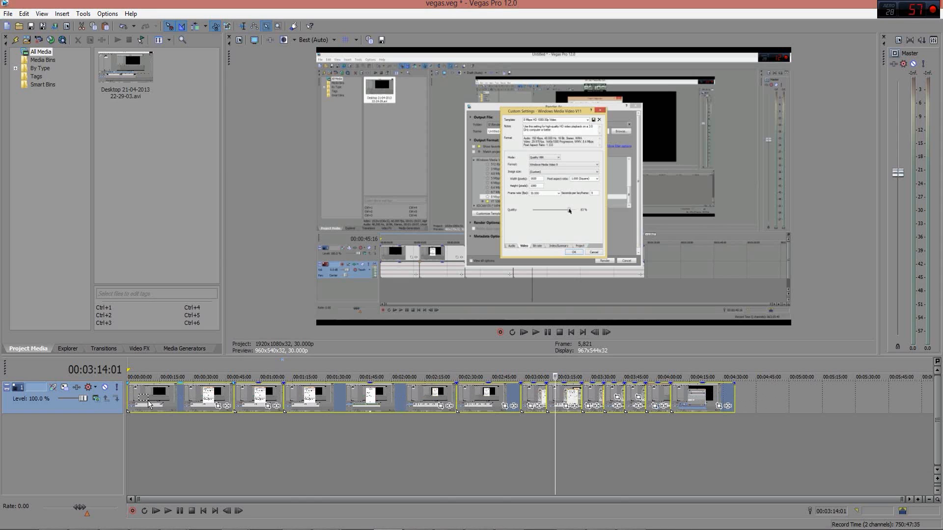
right_click(148, 400)
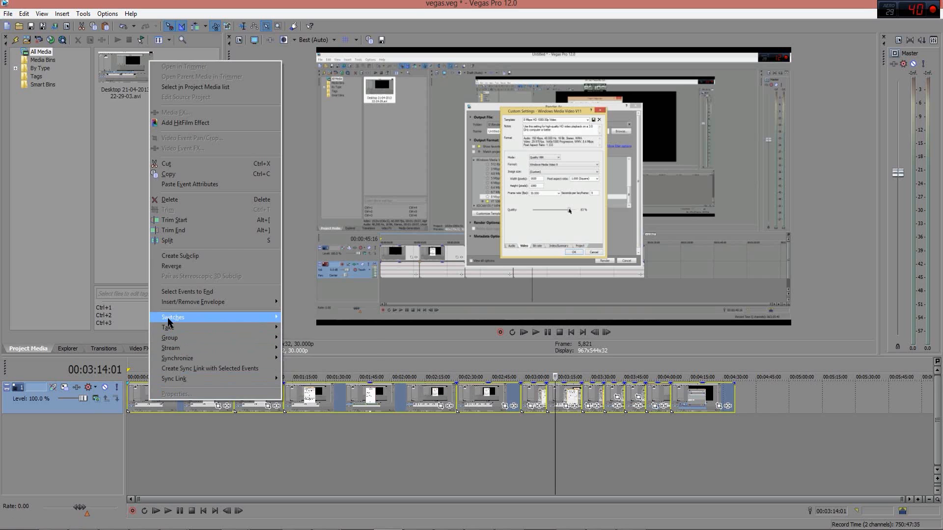
mouse_move(169, 319)
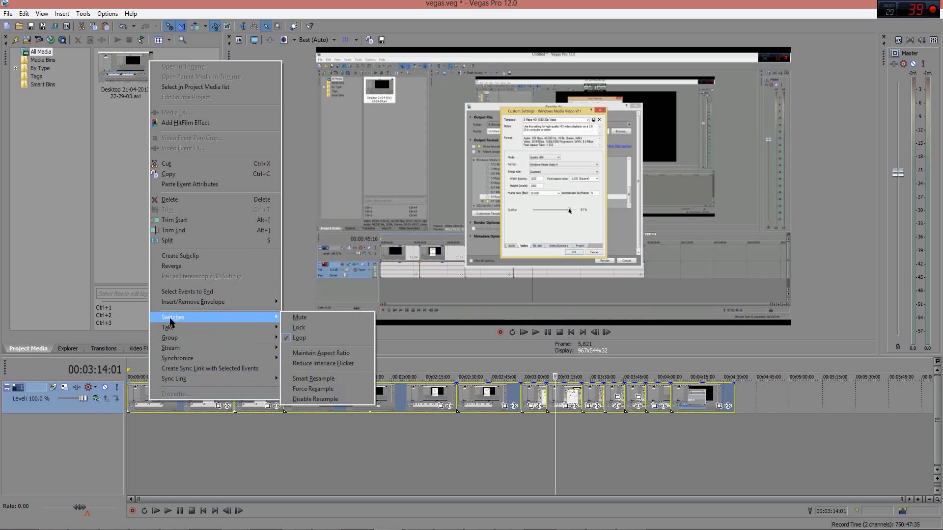
click(315, 399)
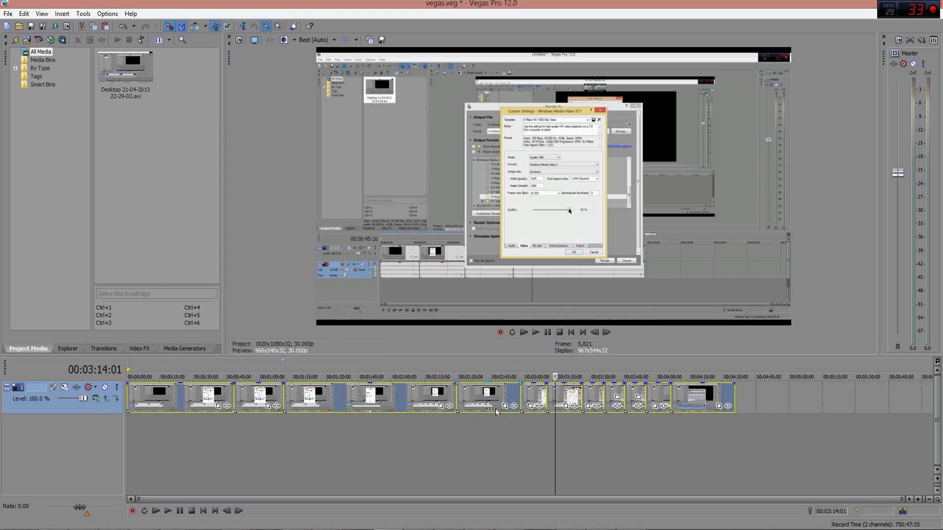
click(496, 449)
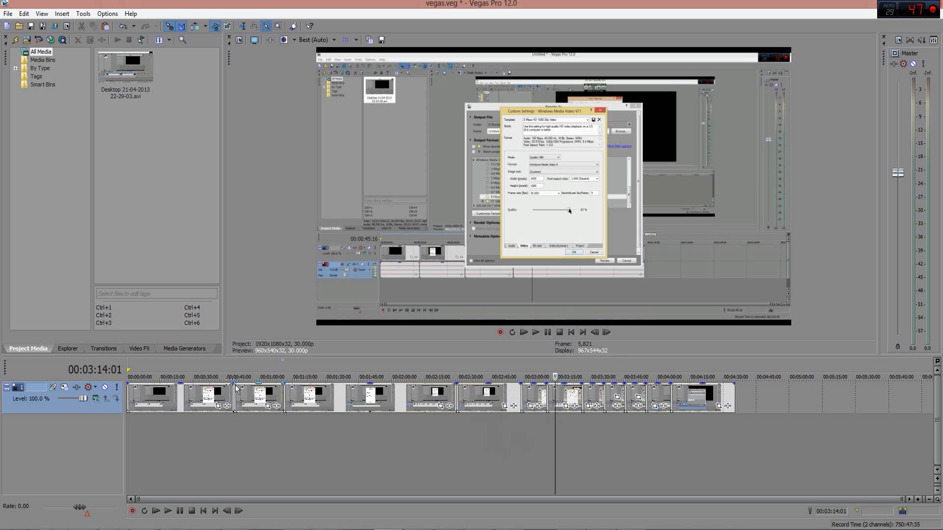
key(d)
key(d)
Check the resample switch in the properties of the clip starting at about 00:02:58.
right_click(531, 401)
click(540, 373)
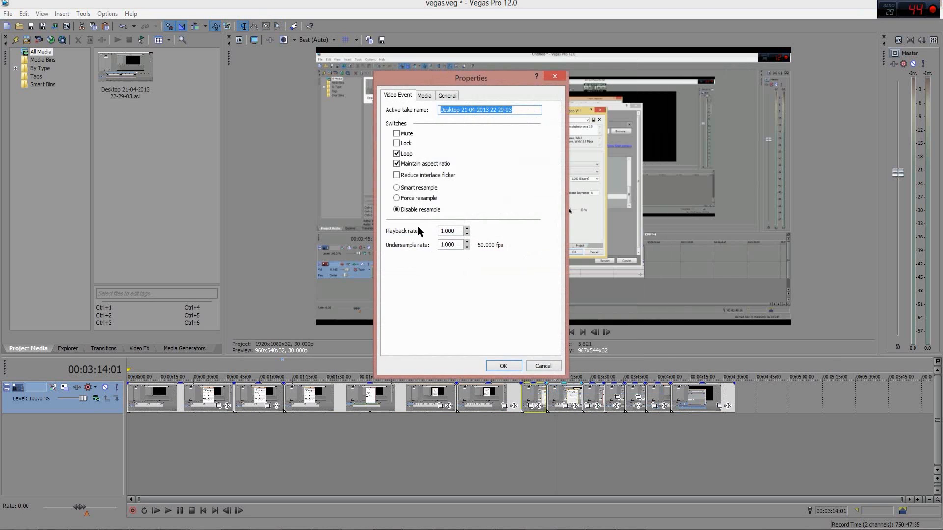
click(543, 366)
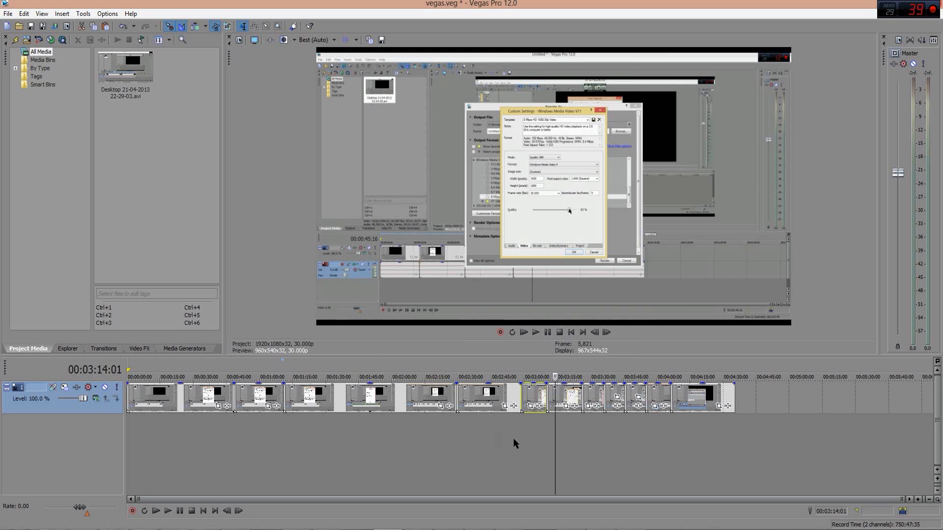
Open the Render As settings, remove the bannana template from the favorites, and turn off the favorites-only filter.
click(55, 25)
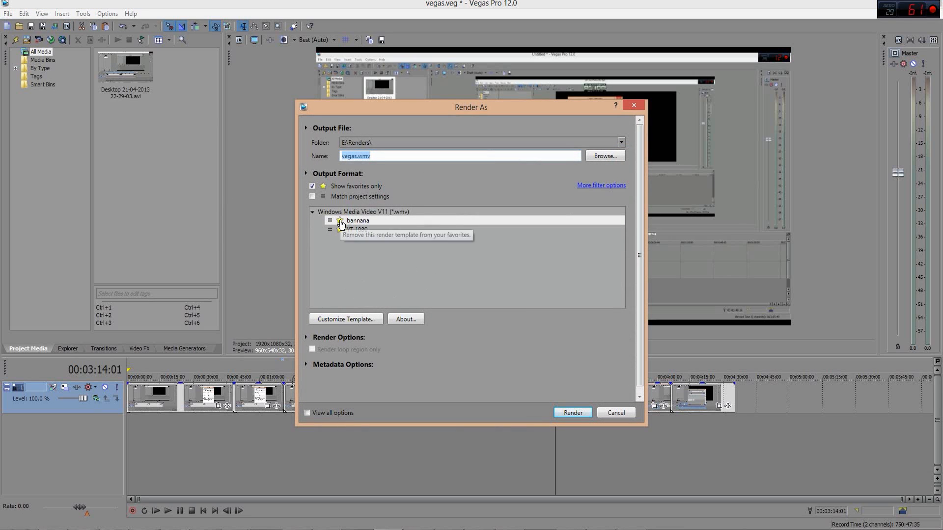
click(342, 222)
click(311, 187)
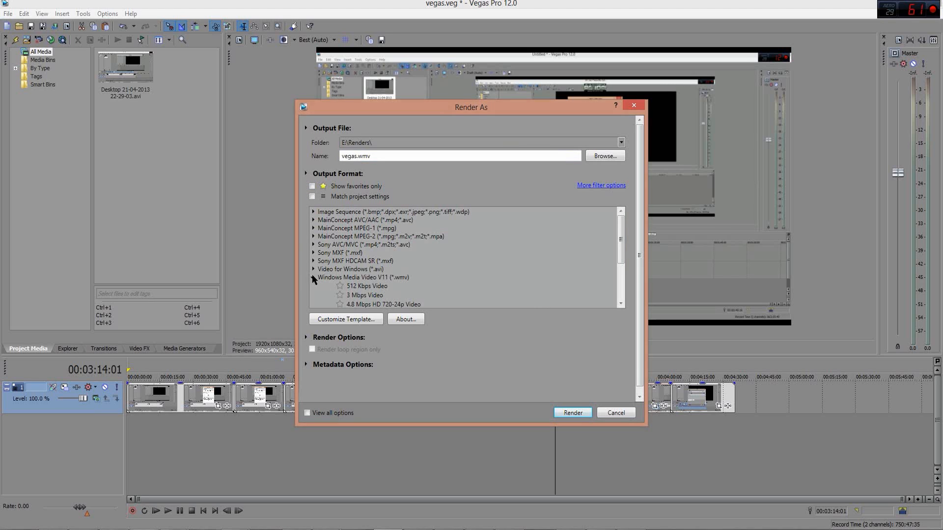
Choose the 8 Mbps HD 1080-30p Video template of the Windows Media Video V11 format for the render.
click(311, 277)
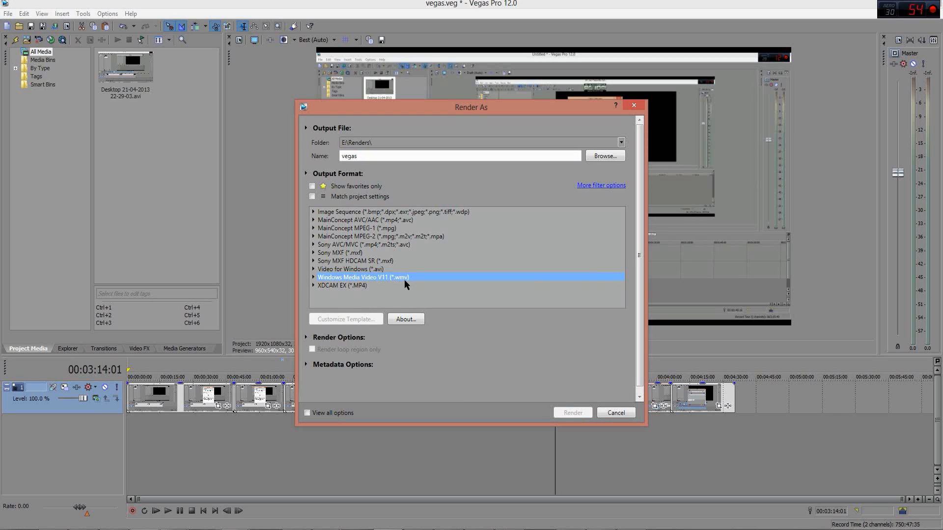
click(313, 277)
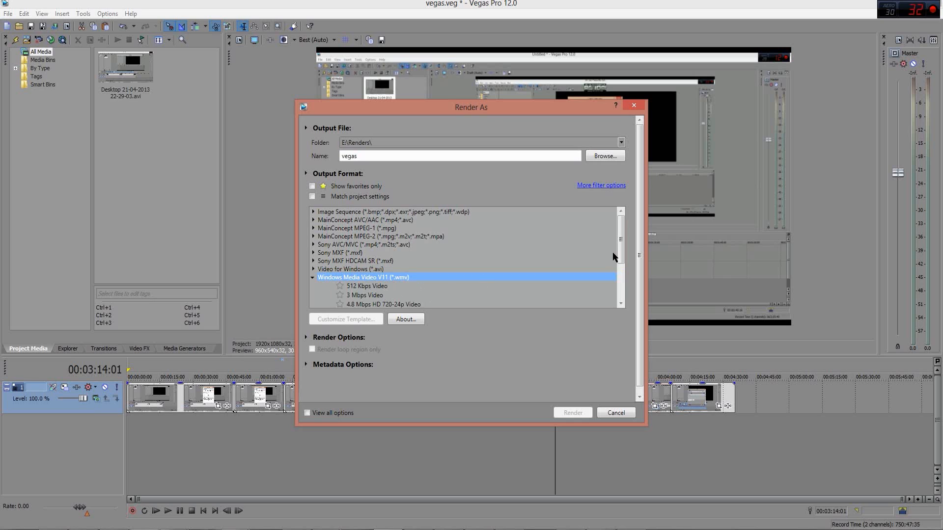
drag(617, 249, 626, 295)
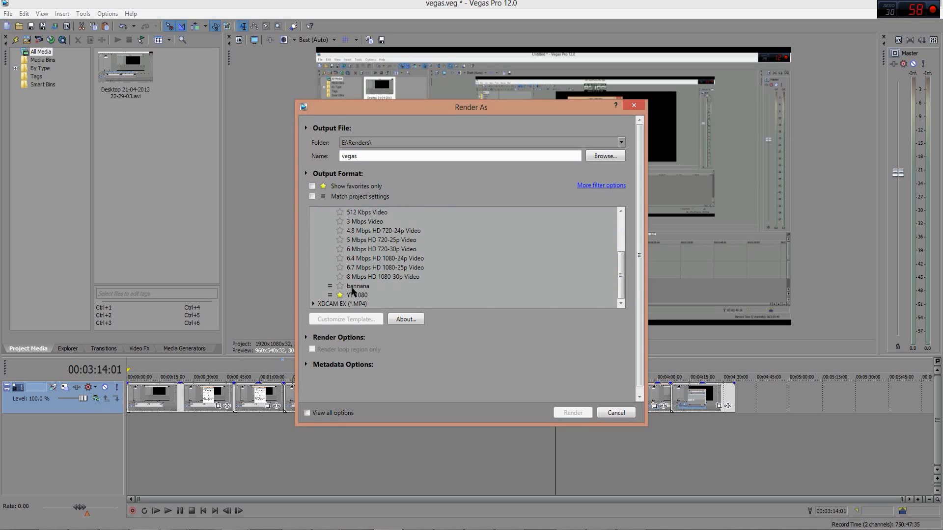
click(361, 276)
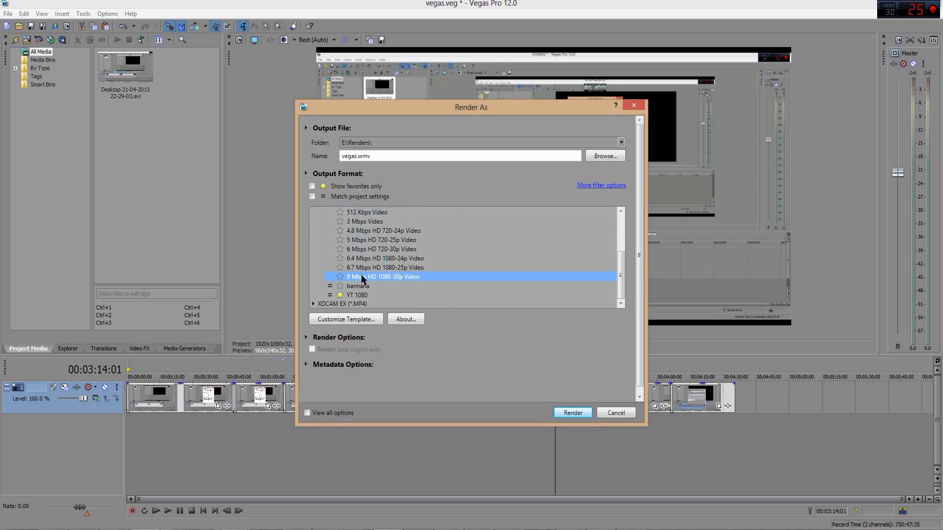
Customize the render template with the audio attributes set to 192 kbps, 44 kHz, stereo (A/V) CBR.
click(373, 319)
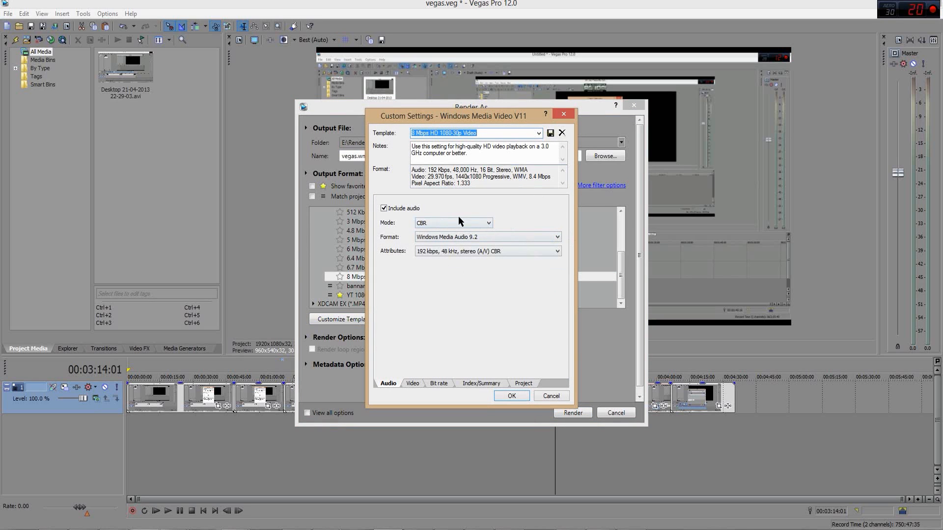
click(556, 251)
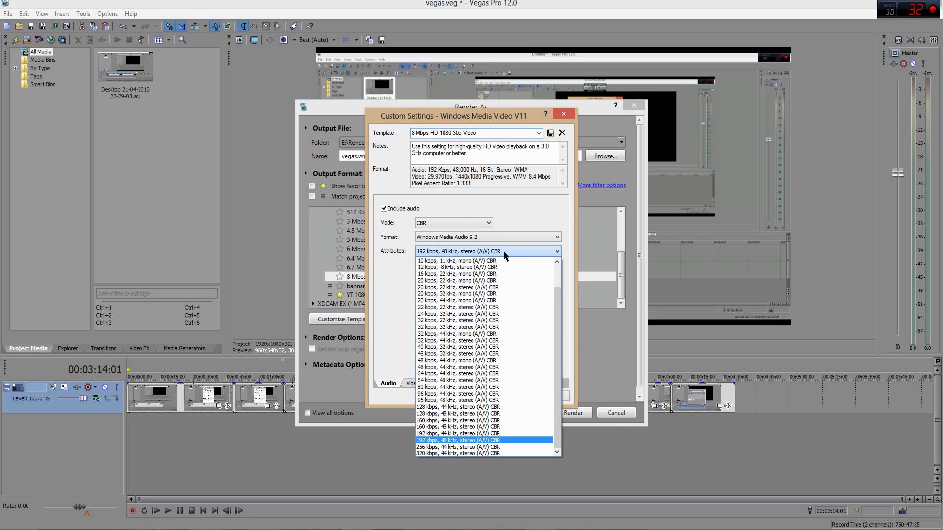
click(461, 434)
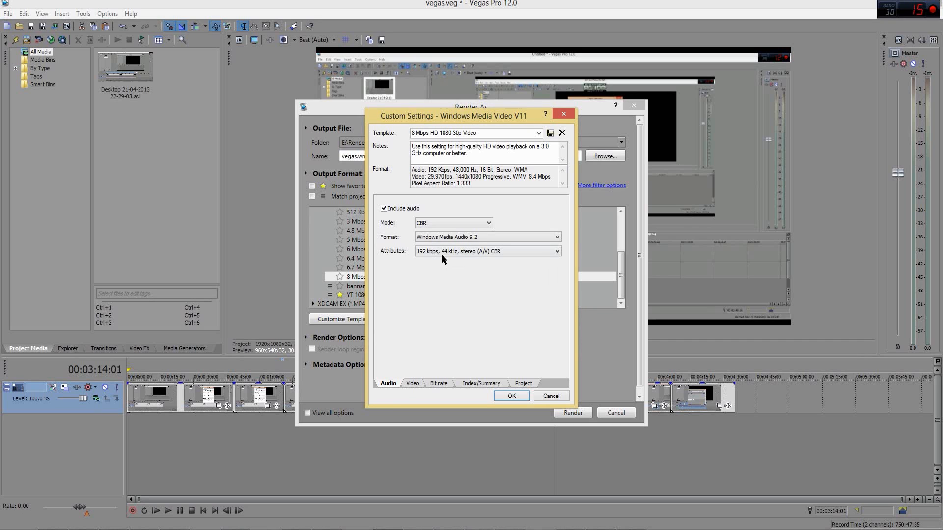
Set the video mode of the custom Windows Media Video template to Quality VBR.
click(410, 384)
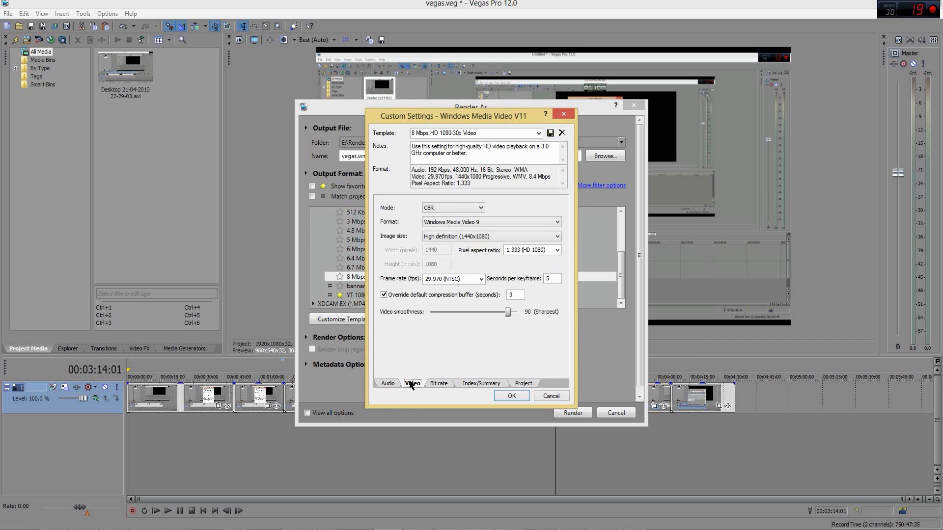
click(444, 205)
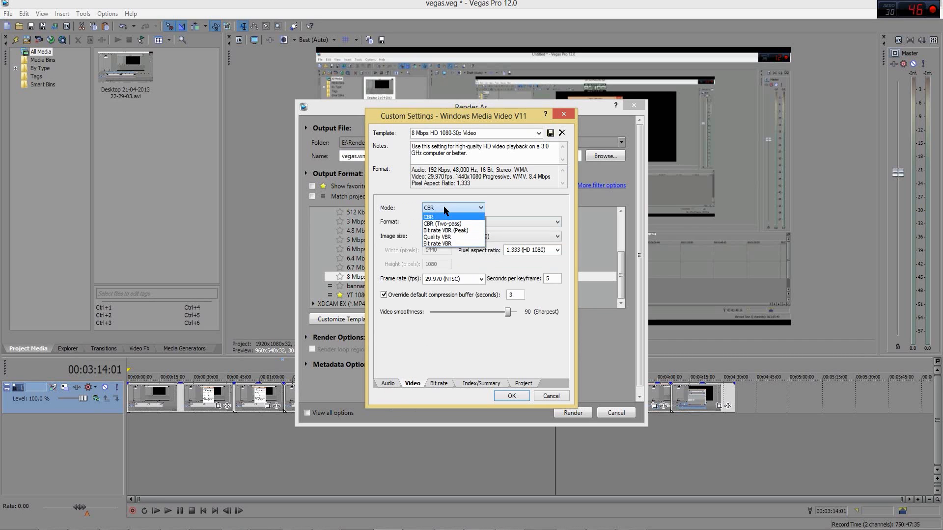
click(444, 237)
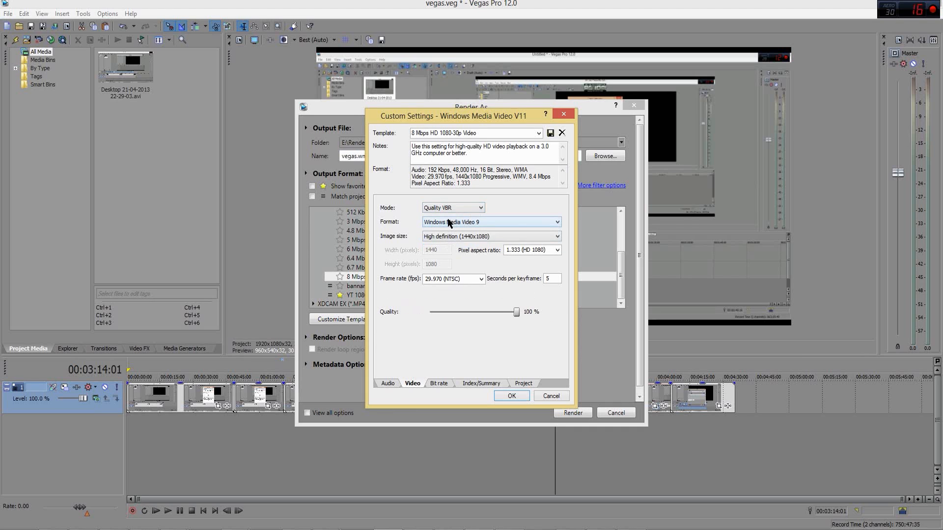
Set the video image size to a custom 1920 x 1080 pixels with a pixel aspect ratio of 1.000 (Square).
click(488, 238)
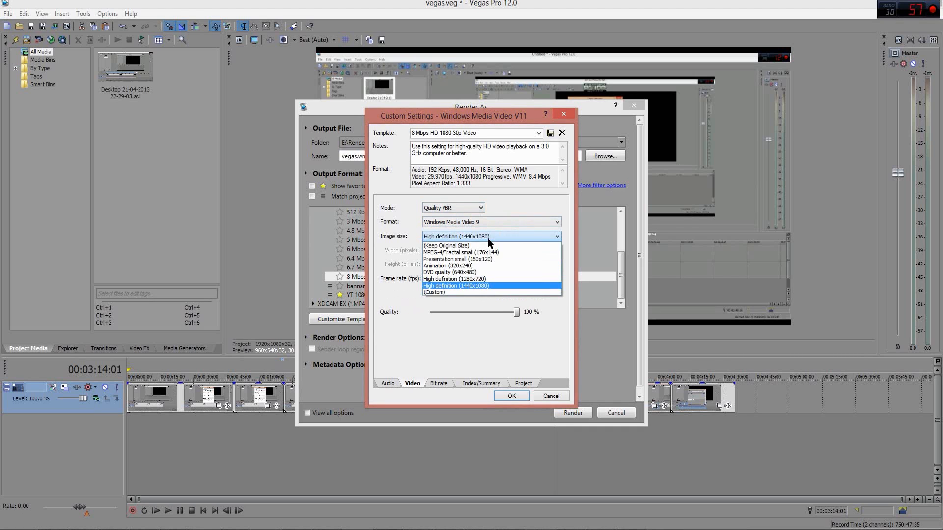
click(428, 293)
drag(442, 252, 410, 249)
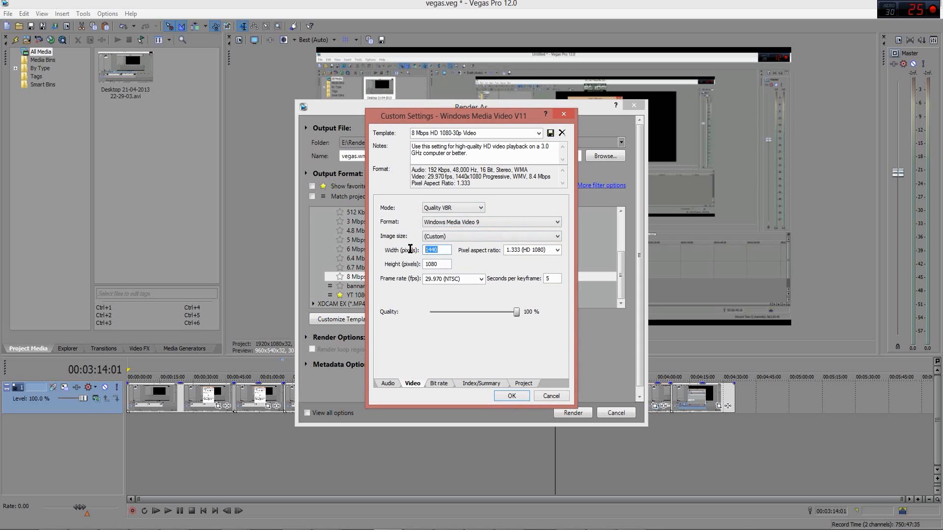
text(192)
double_click(434, 264)
click(523, 251)
click(556, 250)
click(542, 259)
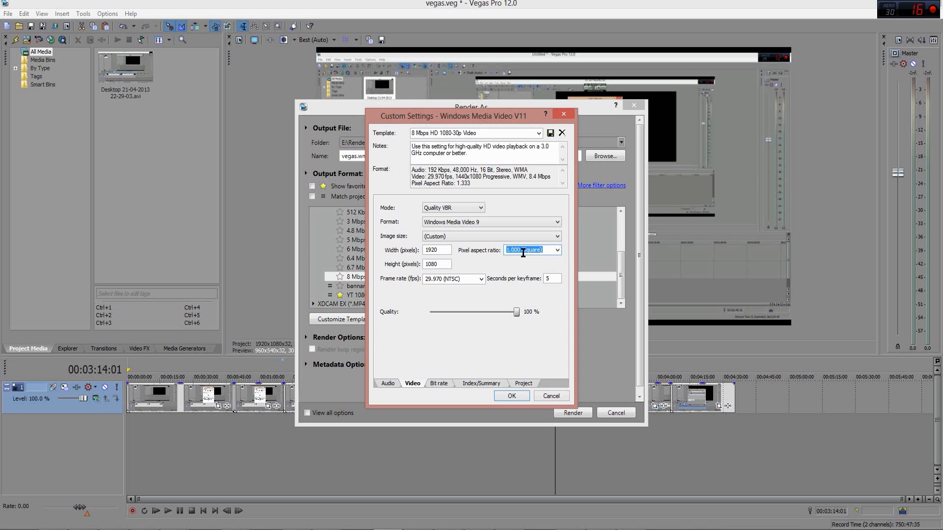
Set the template's frame rate to 30.000 fps and its video quality to 86 %.
click(437, 278)
text(30.000)
drag(518, 311, 509, 315)
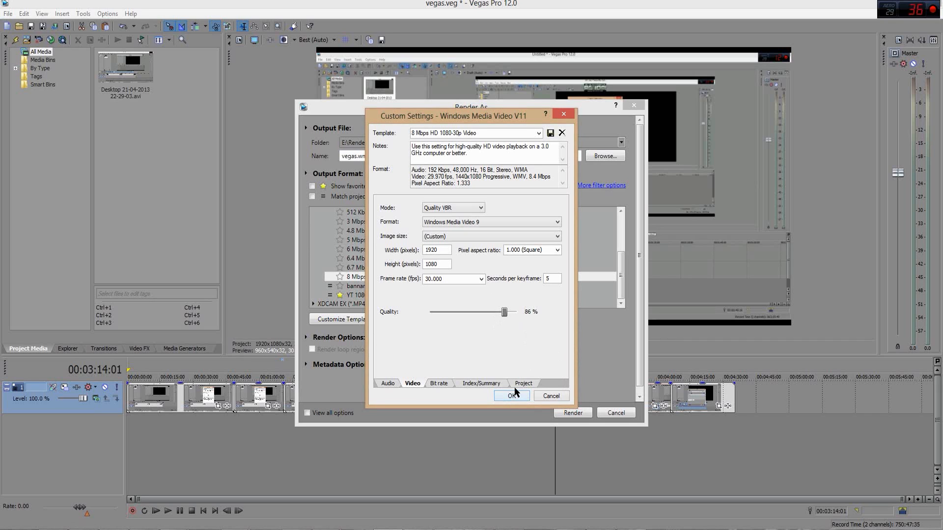
Review the bit rate and index/summary settings, and try Best as the video rendering quality before restoring Use Project Settings.
click(438, 384)
click(484, 384)
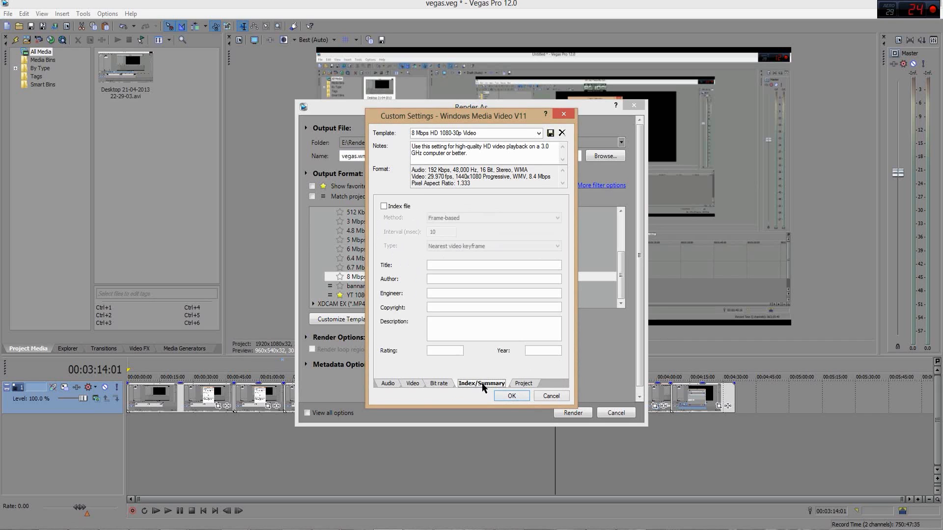
click(439, 384)
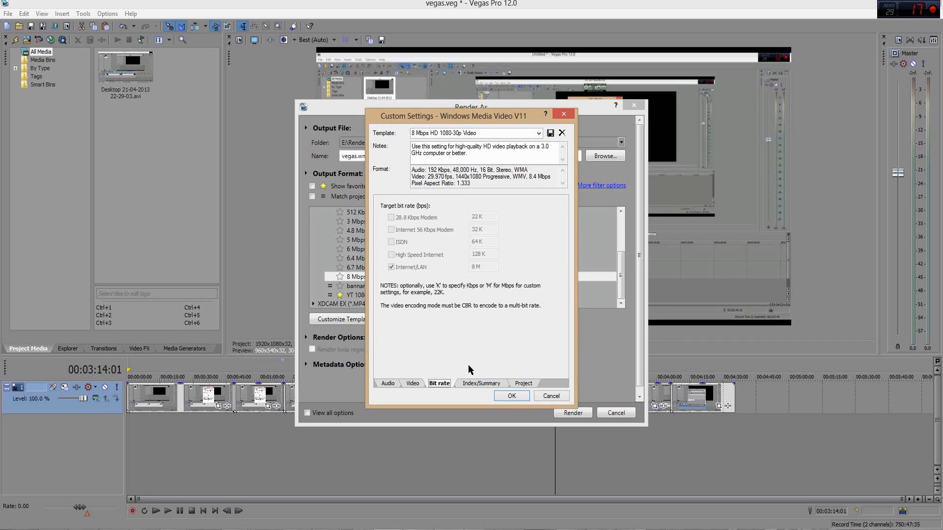
click(465, 384)
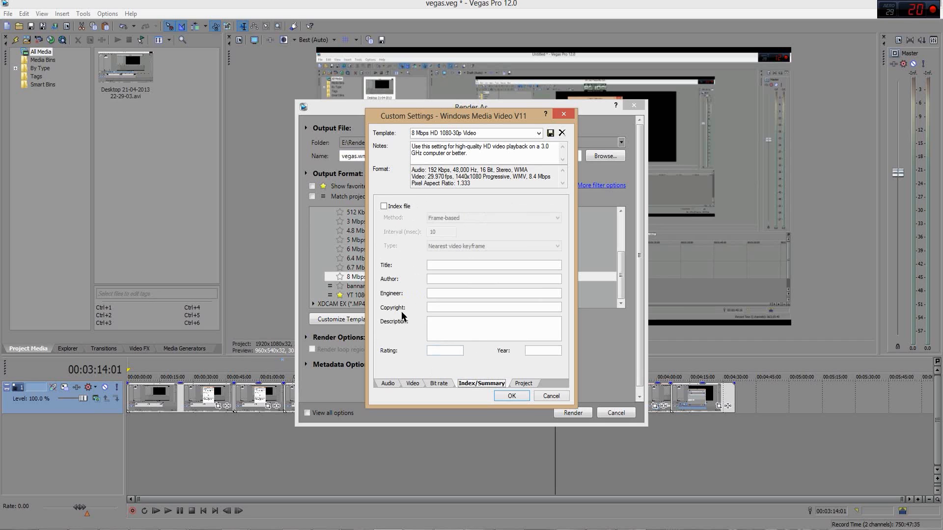
click(523, 383)
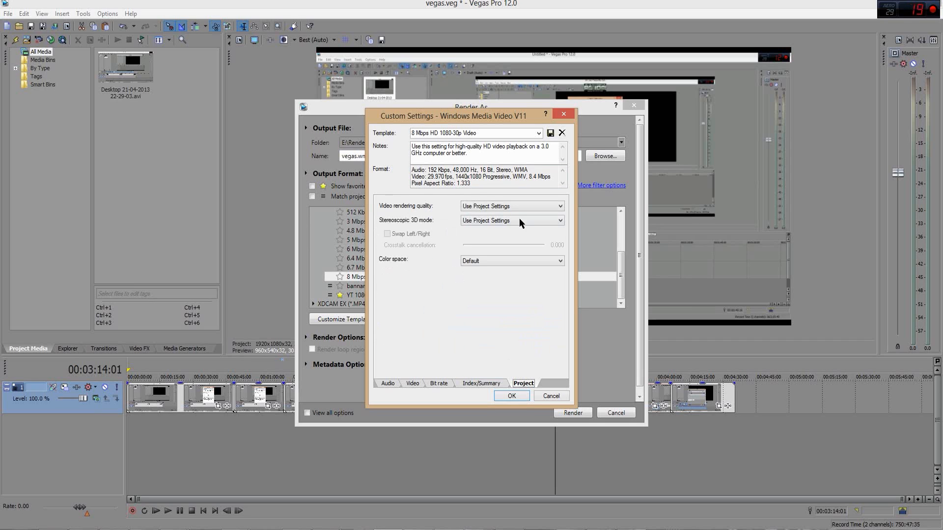
click(490, 207)
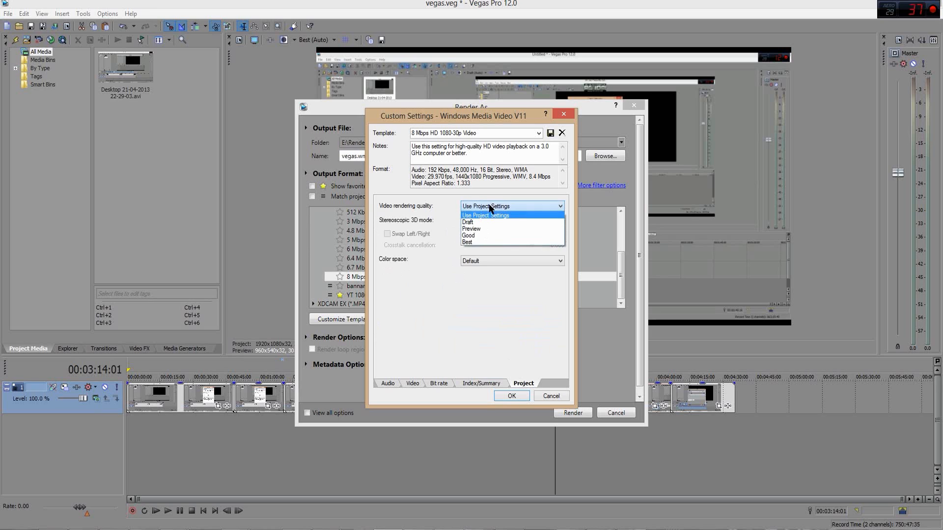
click(472, 240)
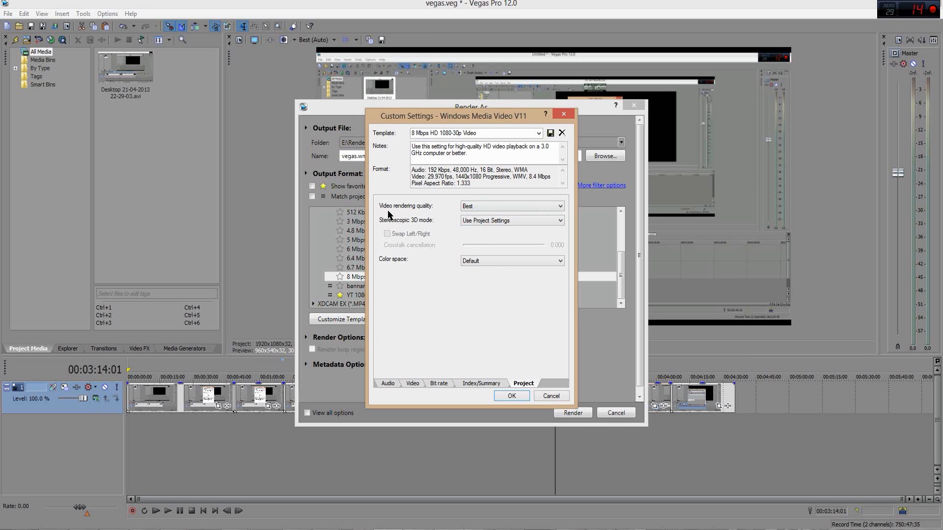
click(511, 208)
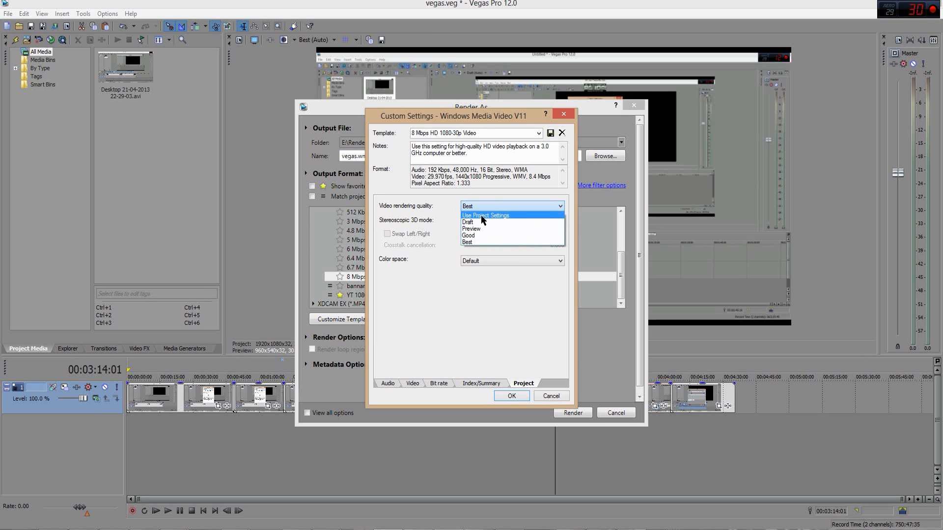
click(481, 215)
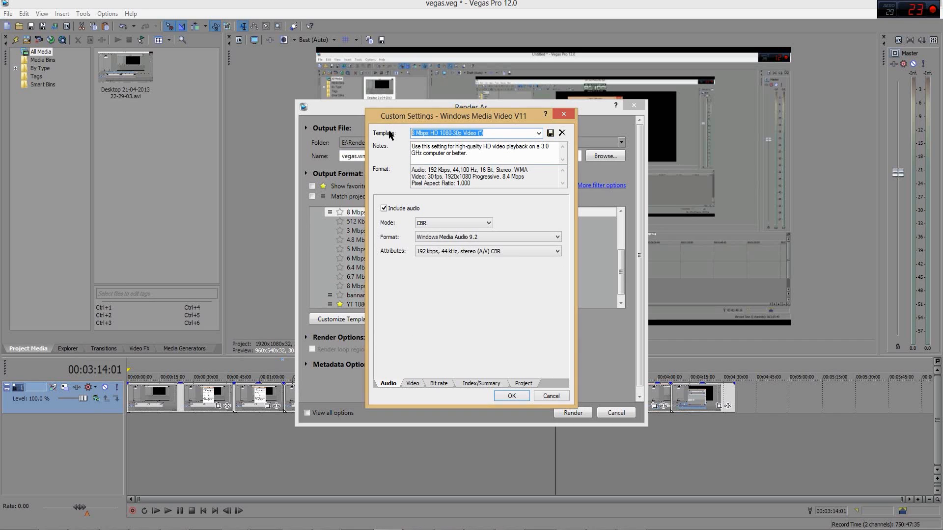
text(bannanas)
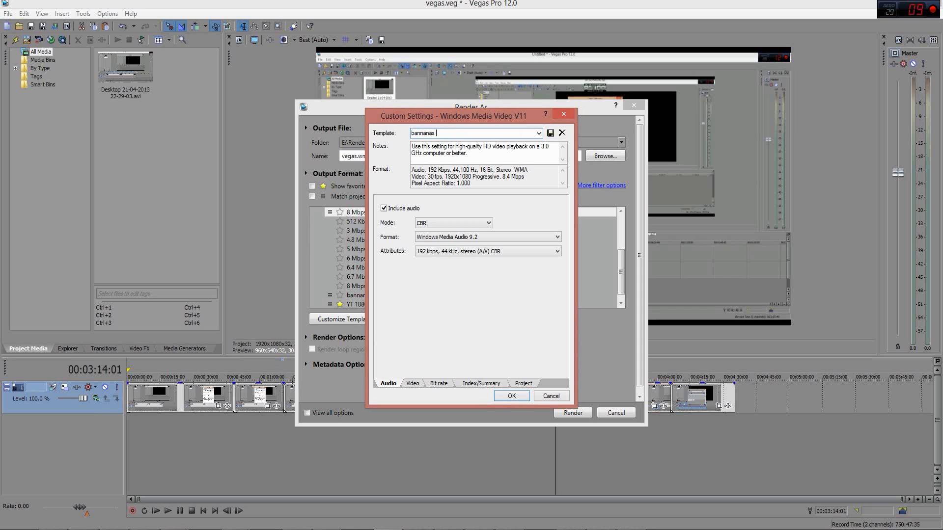
text( are f)
text(goof)
click(559, 395)
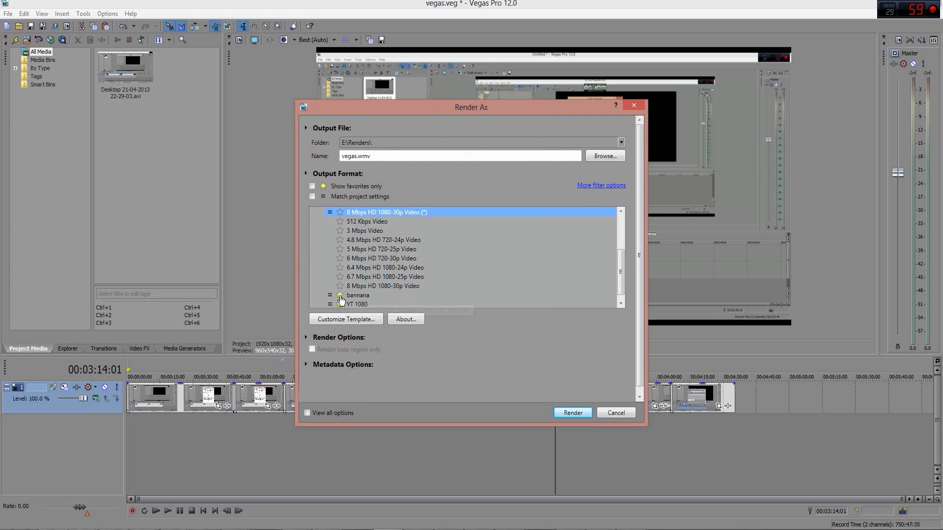
Show only the favorite render templates, remove bannana from the favorites, and select the YT 1080 template.
click(312, 186)
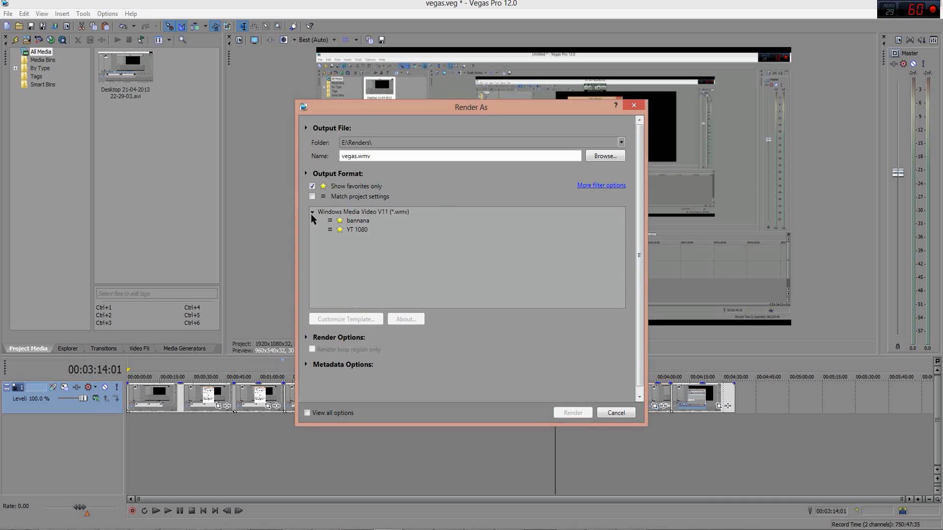
click(340, 221)
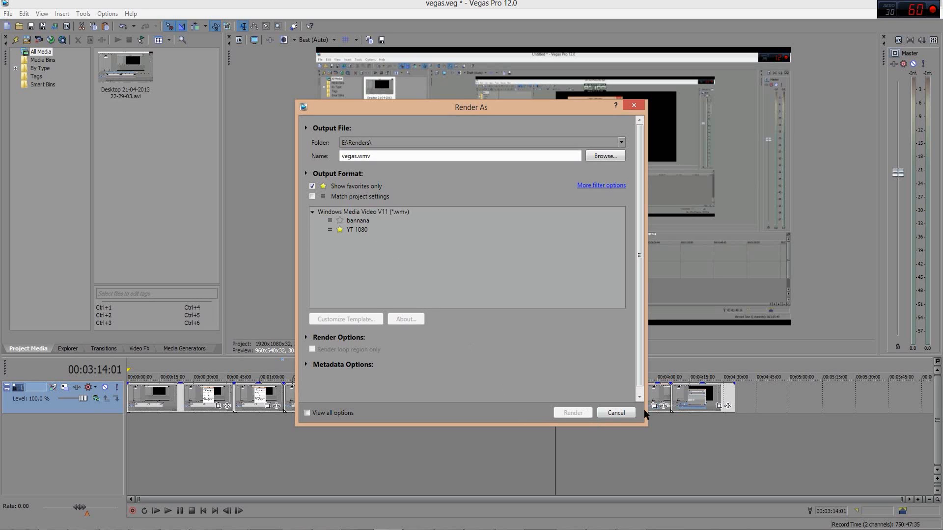
click(359, 233)
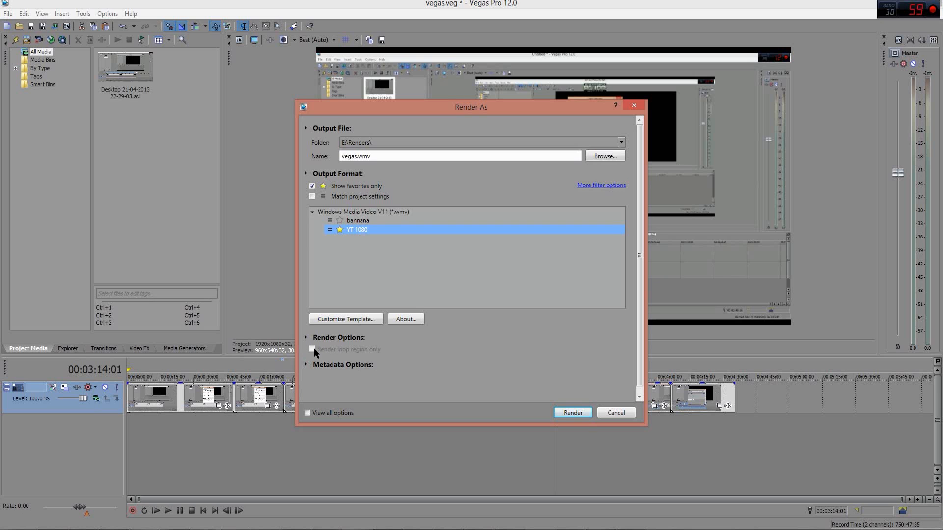
click(613, 412)
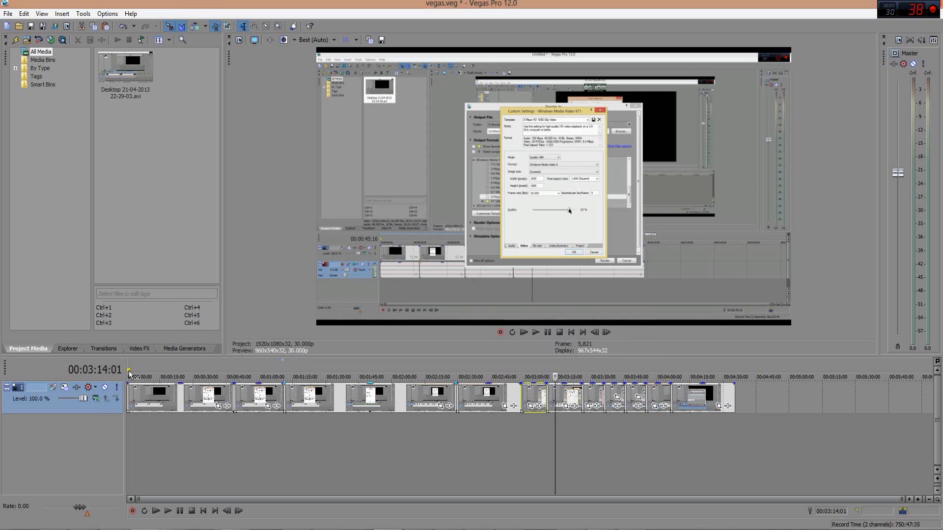
Mark the loop region from the timeline start to 00:02:58:13 and render only that region to vegas.wmv with the YT 1080 template.
drag(131, 374, 520, 378)
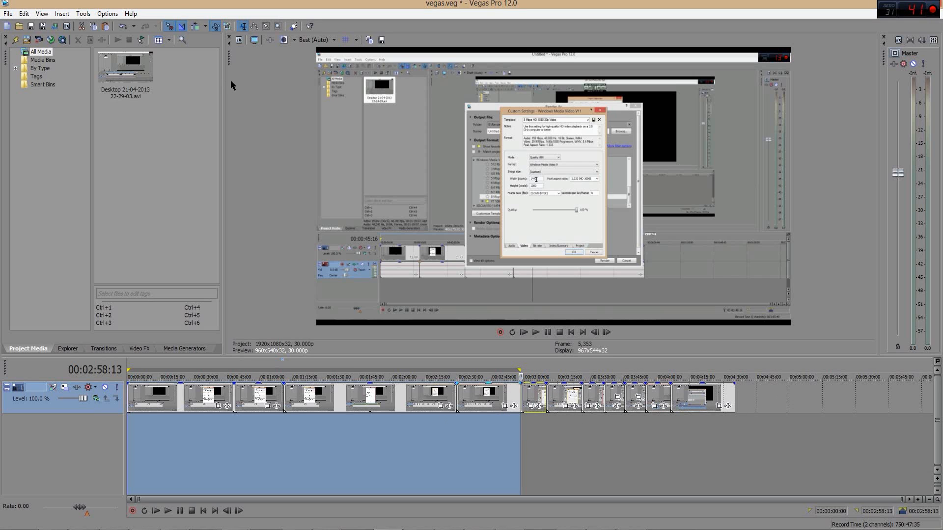
click(54, 26)
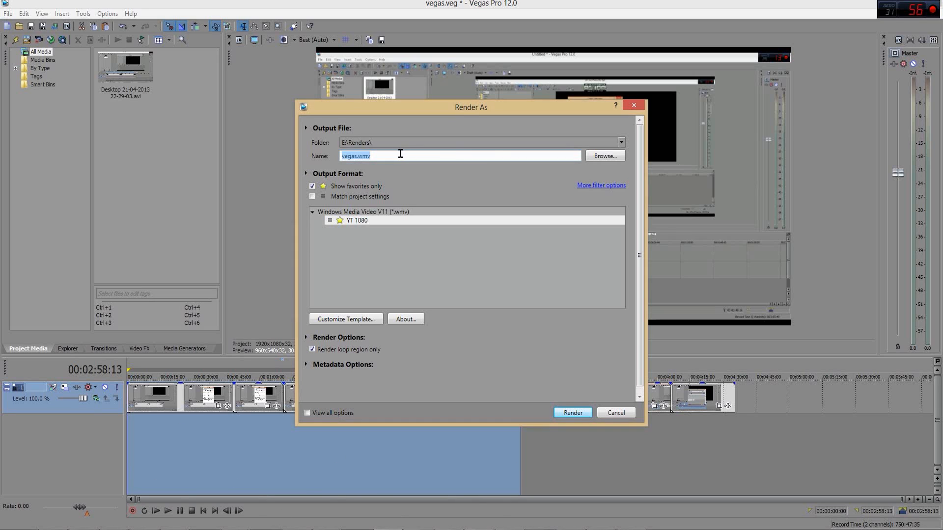
click(572, 413)
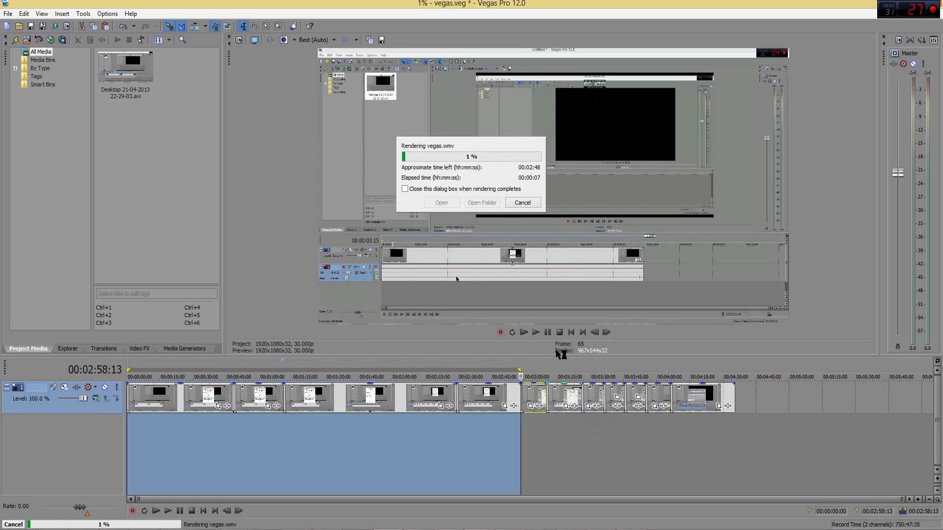